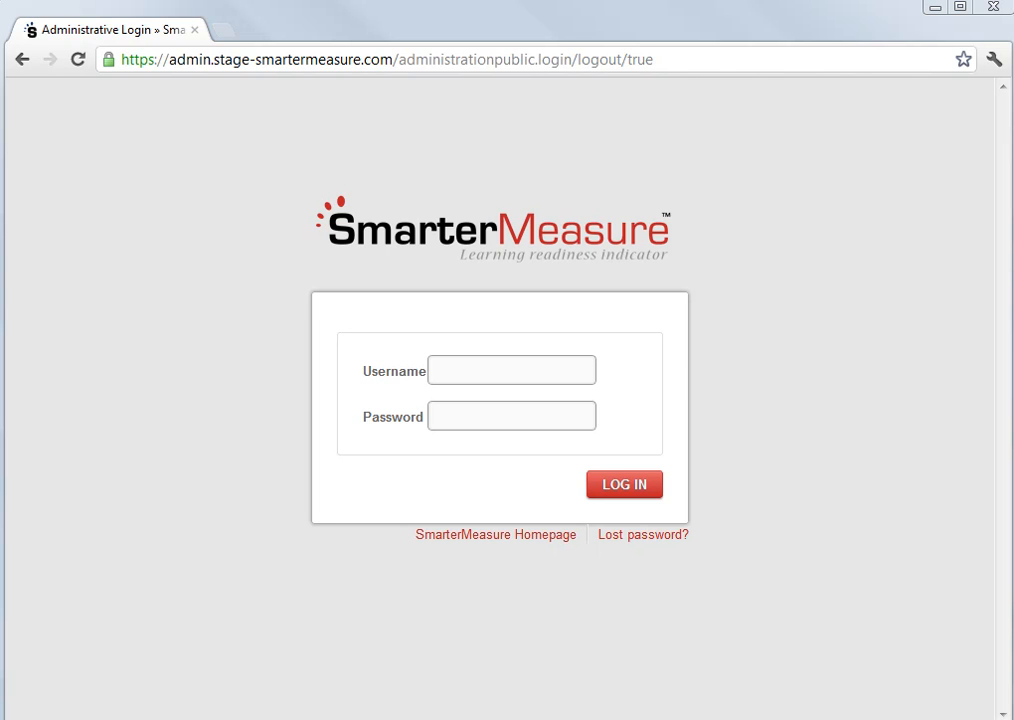
- Log in to the administrative site with the username webinar and the account password
click(453, 373)
text(webinar)
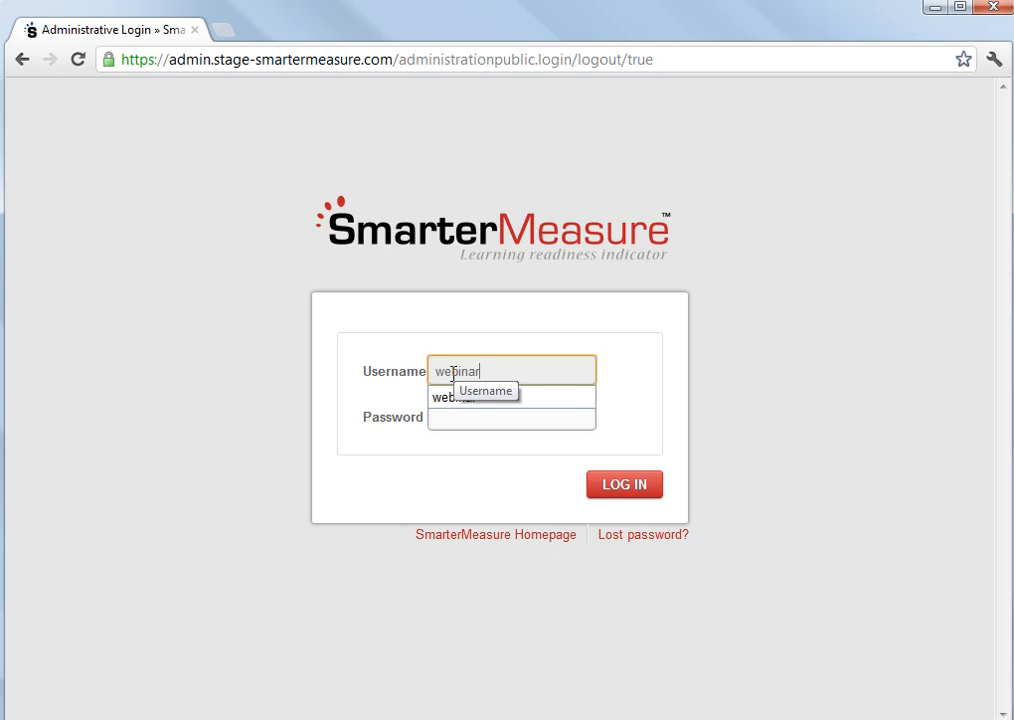
key(Tab)
text(webinar)
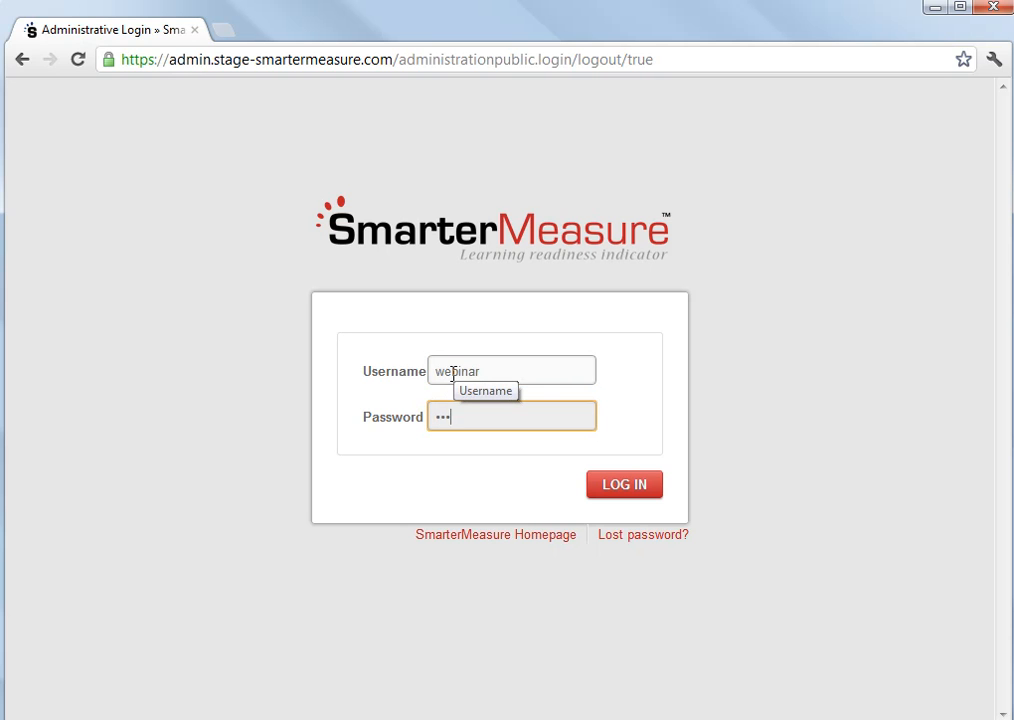
click(631, 485)
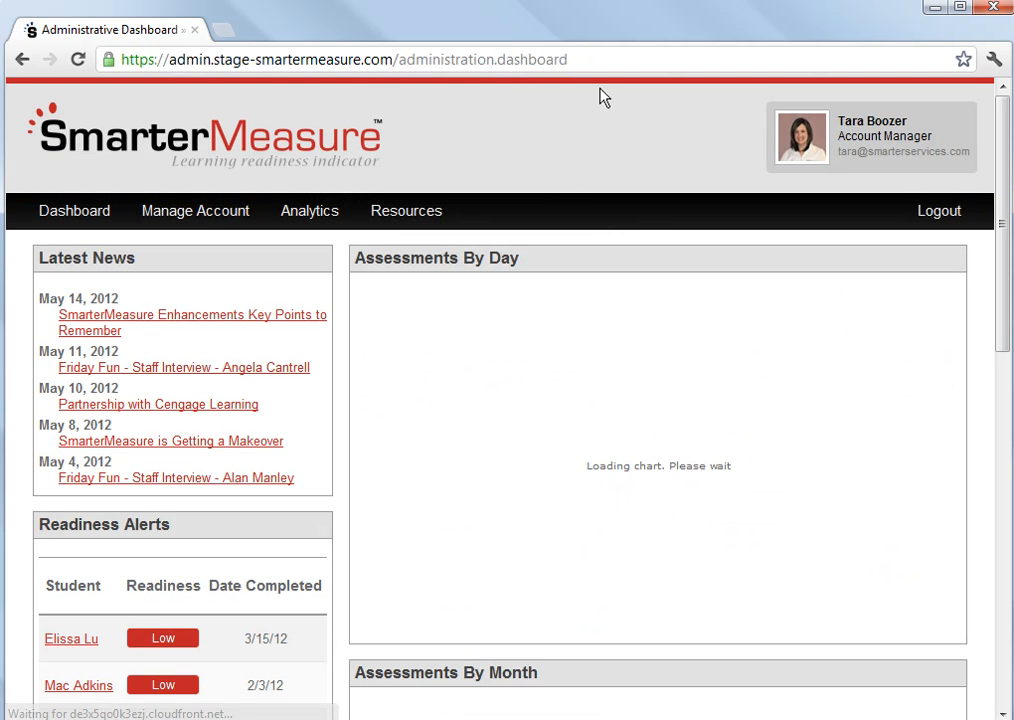
- Open the Bainbridge College Sample Student Group assessment for editing from the account's Assessments list
click(200, 212)
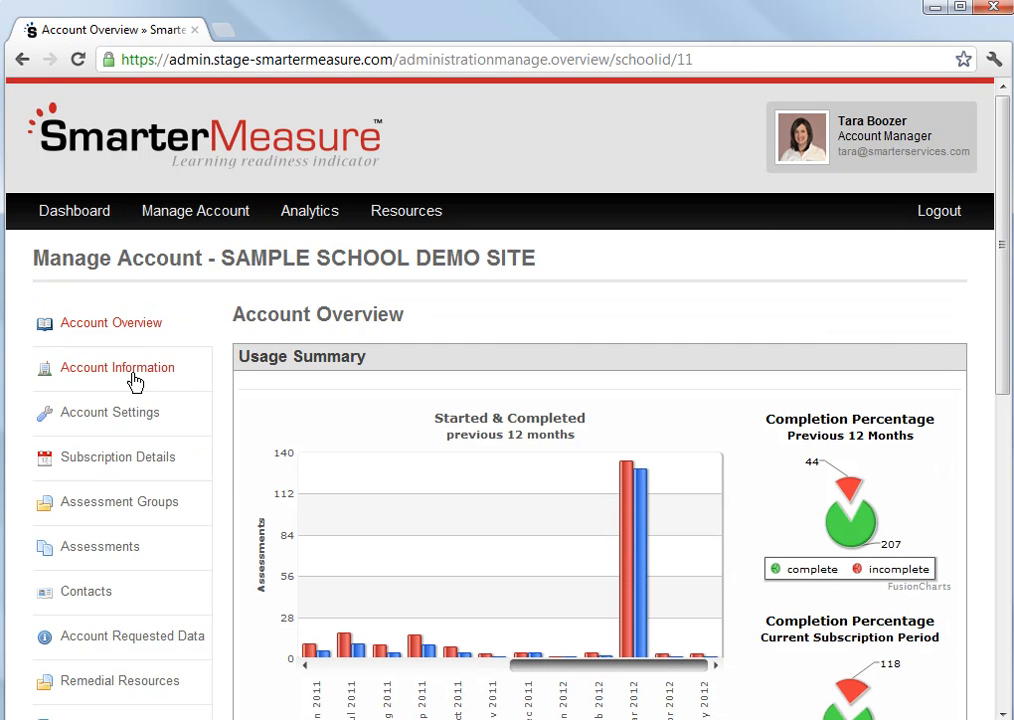
click(118, 553)
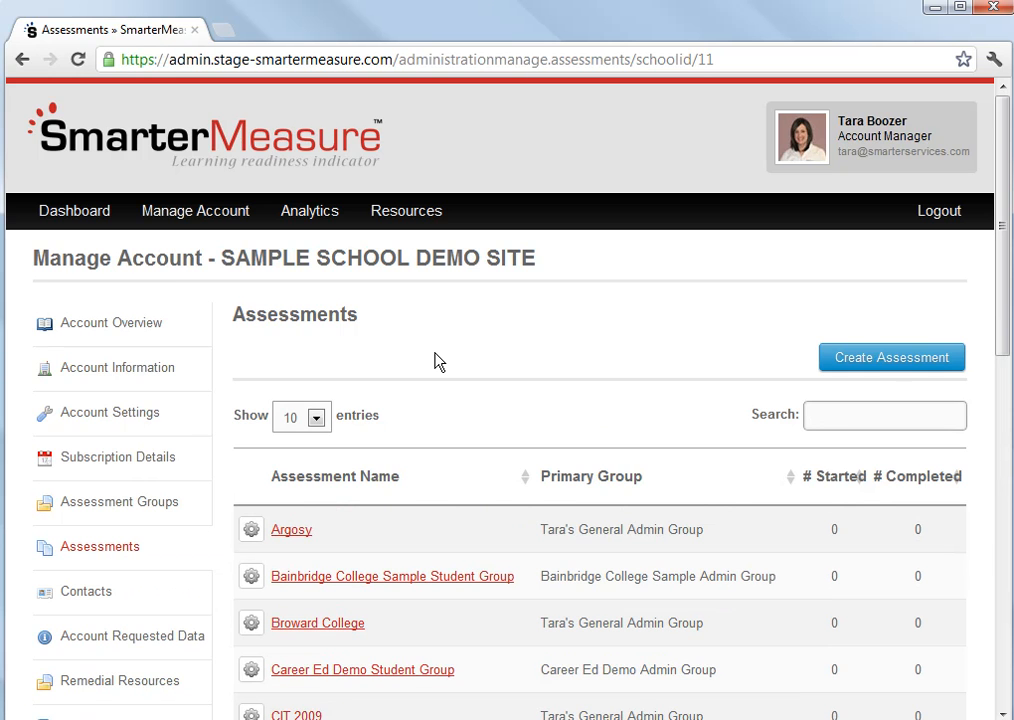
scroll(435, 362, down, 2)
scroll(435, 362, down, 1)
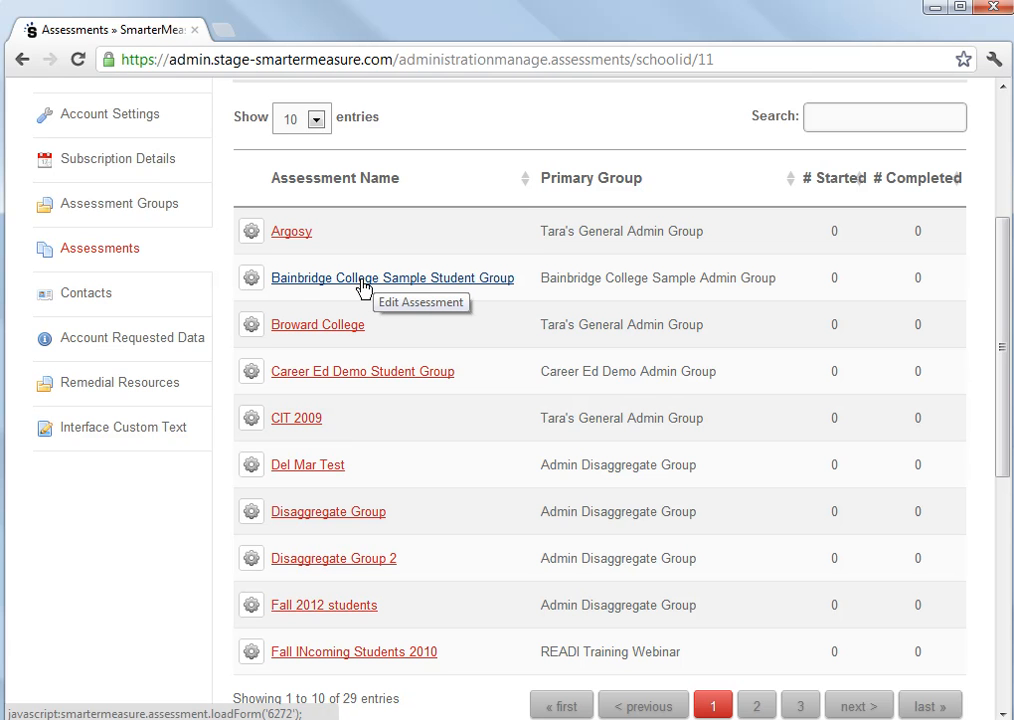
click(249, 280)
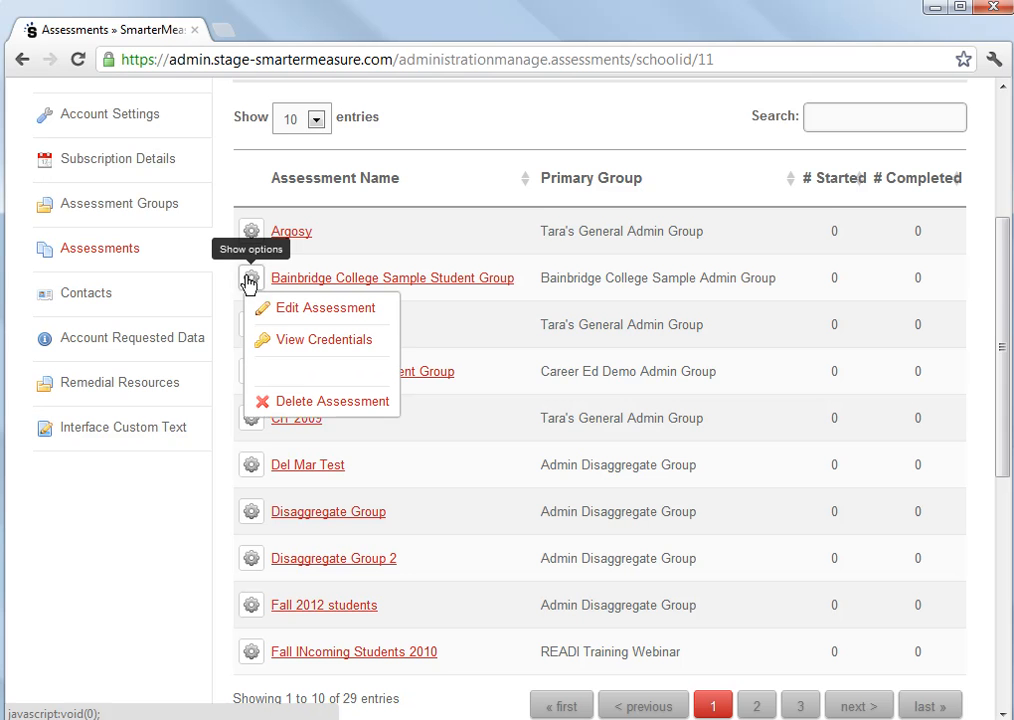
click(366, 318)
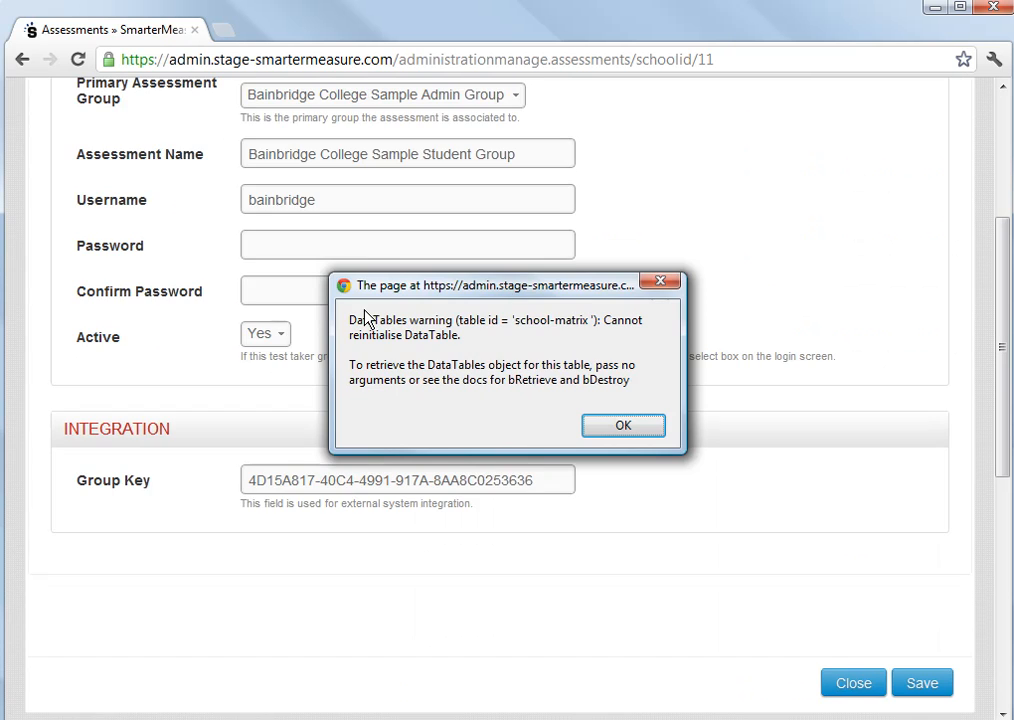
click(664, 285)
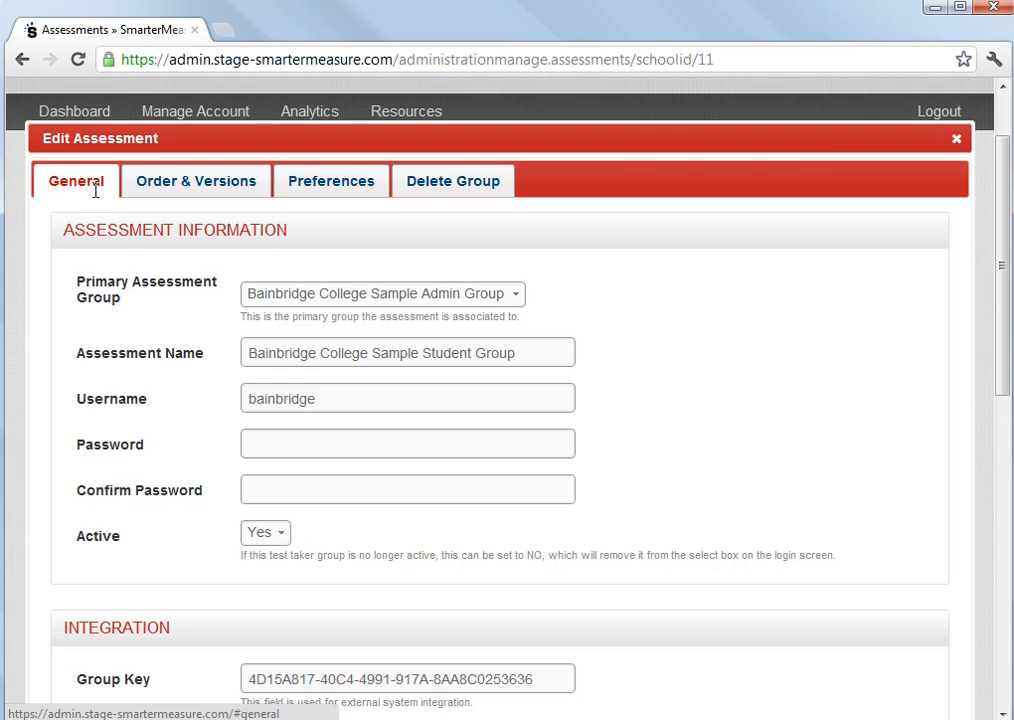
- In the section order, raise the Life Factors lower readiness threshold to 72
click(227, 176)
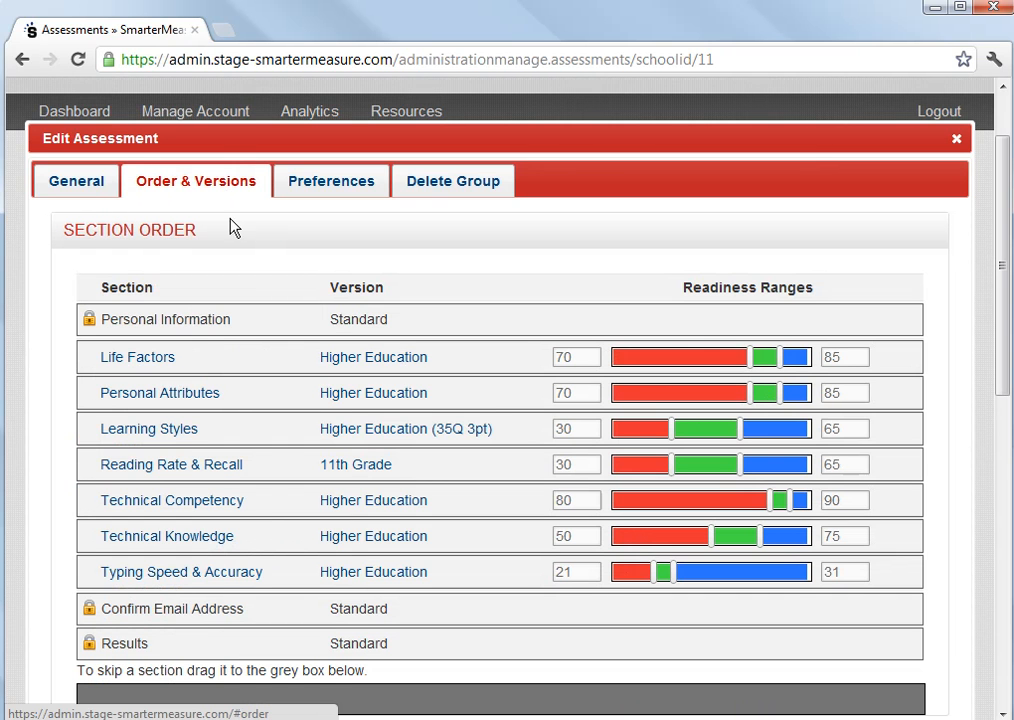
drag(281, 573, 308, 548)
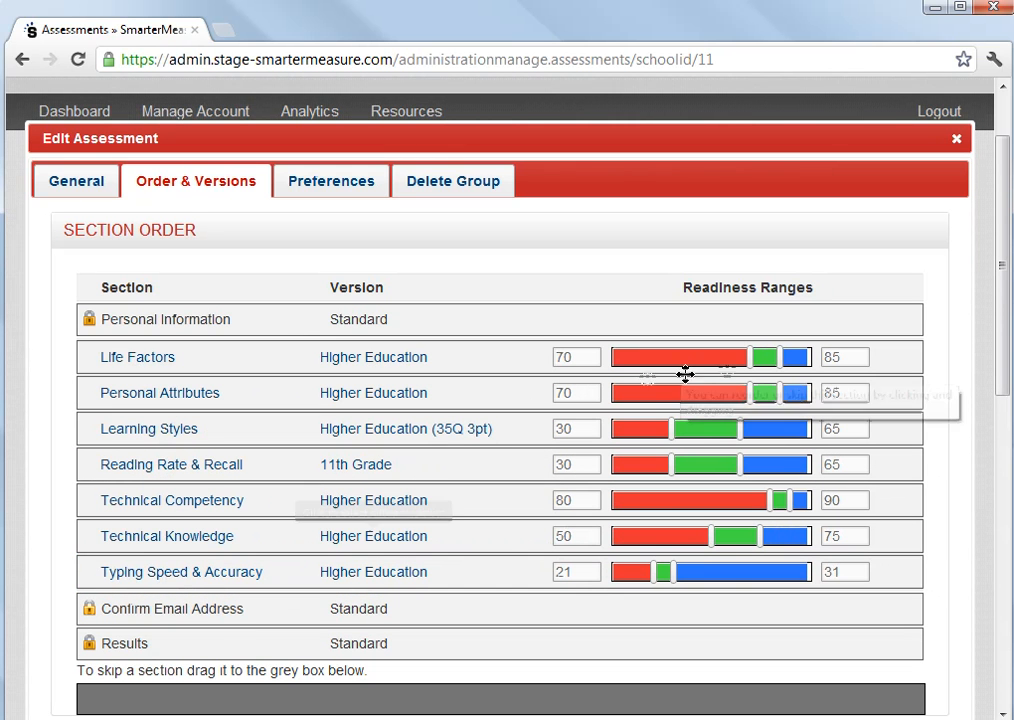
mouse_move(752, 366)
mouse_down()
mouse_move(735, 362)
mouse_move(759, 362)
mouse_up()
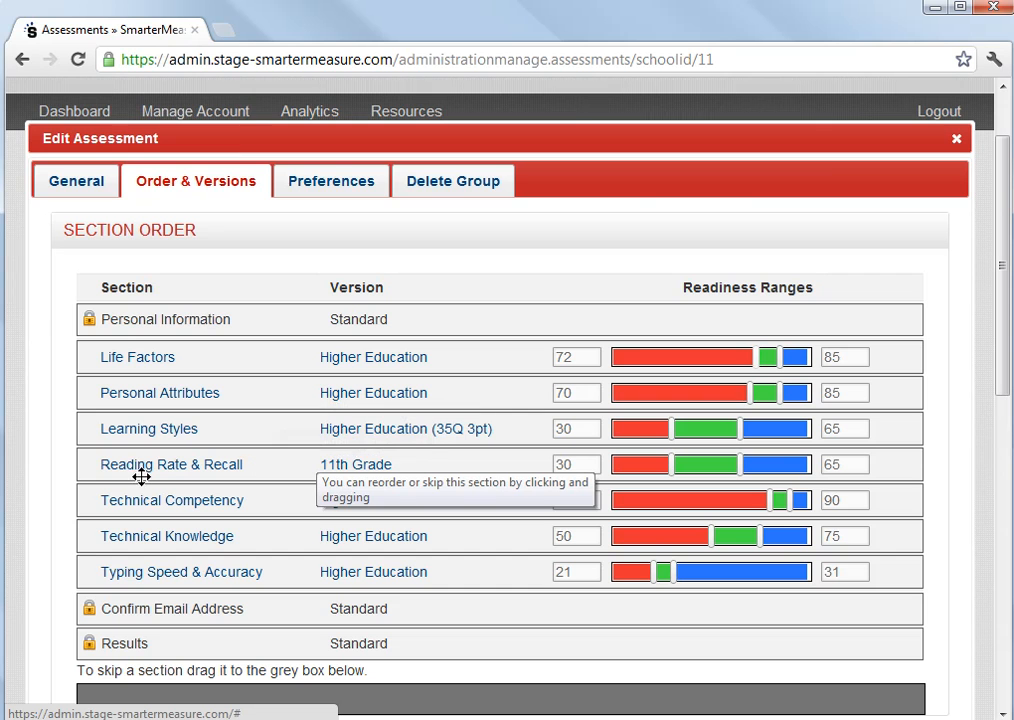
- Review the available versions for the Reading Rate & Recall, Learning Styles and Personal Attributes sections
click(367, 468)
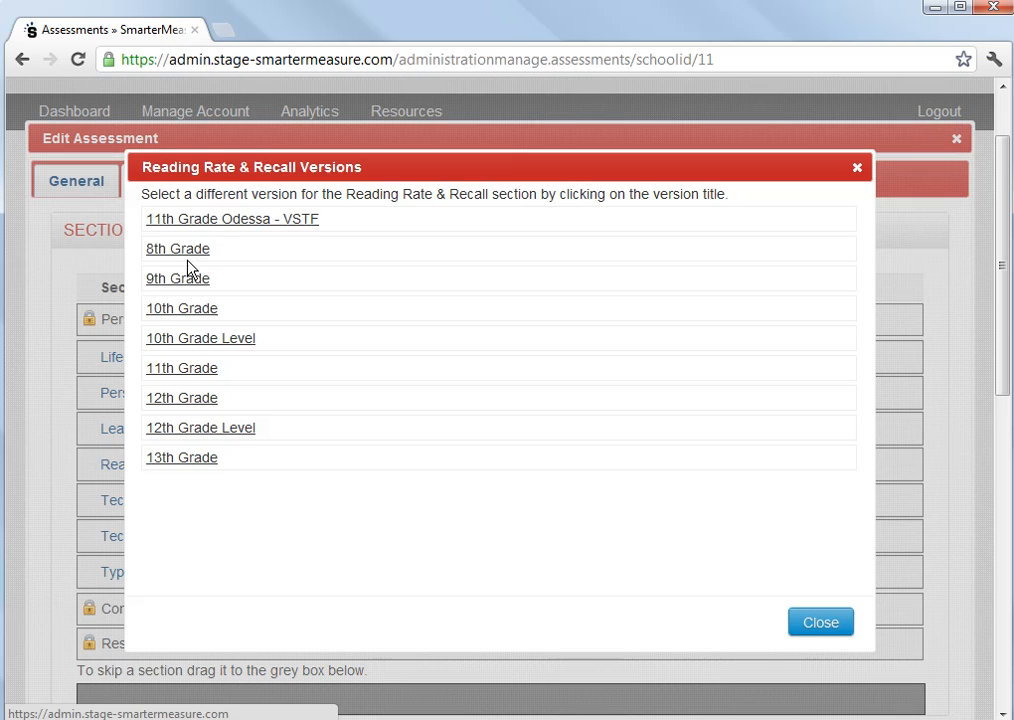
click(821, 623)
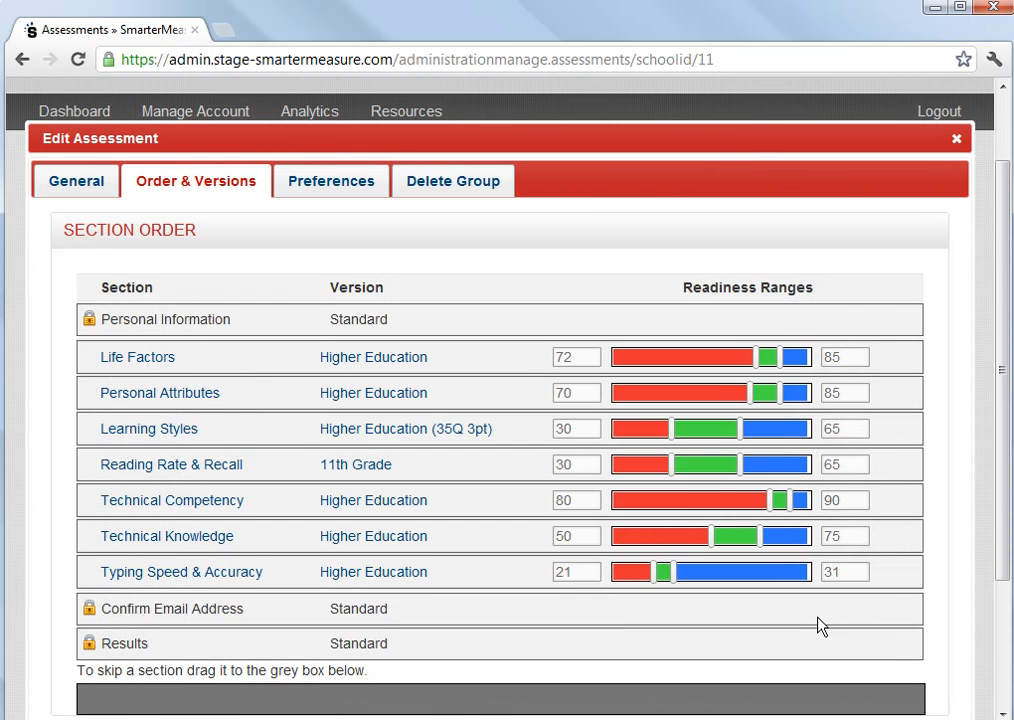
click(444, 436)
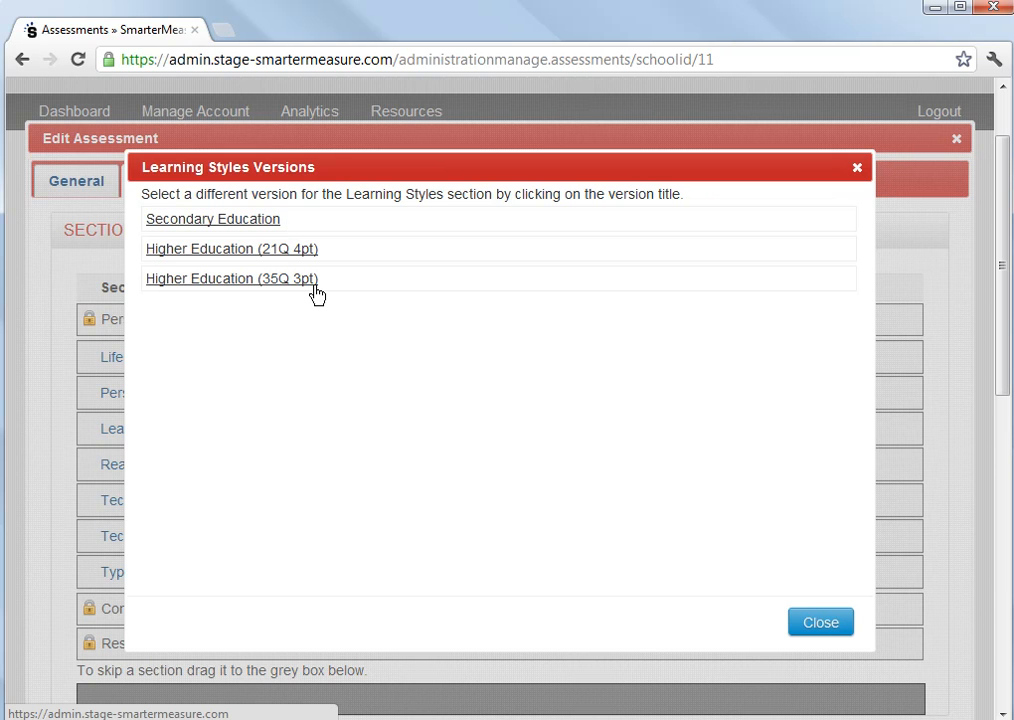
click(832, 632)
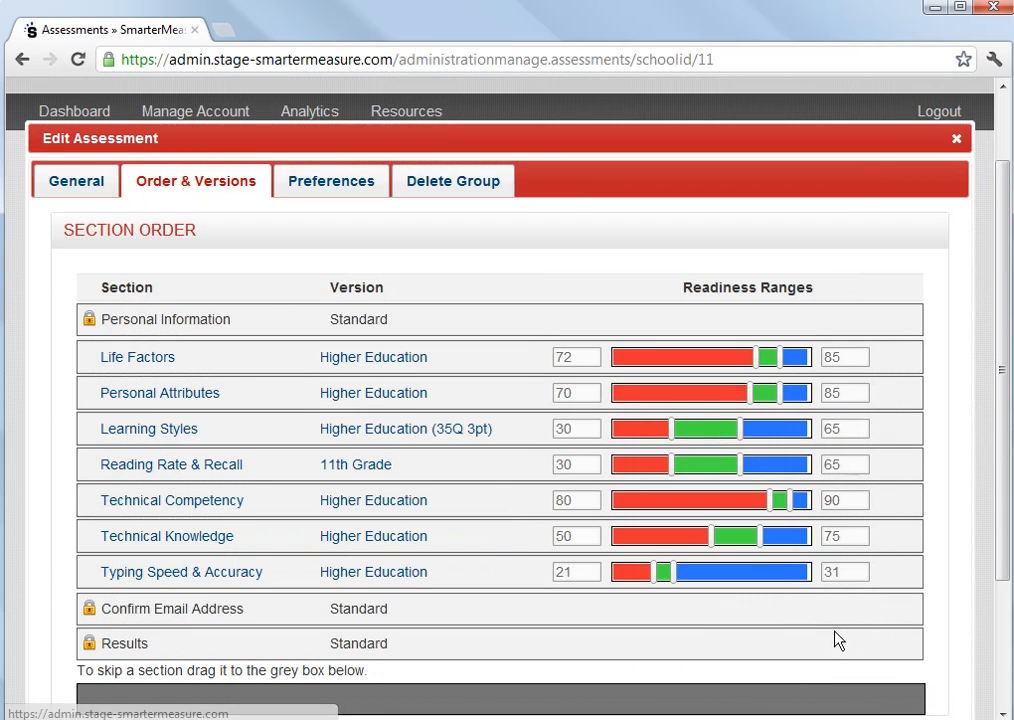
click(377, 398)
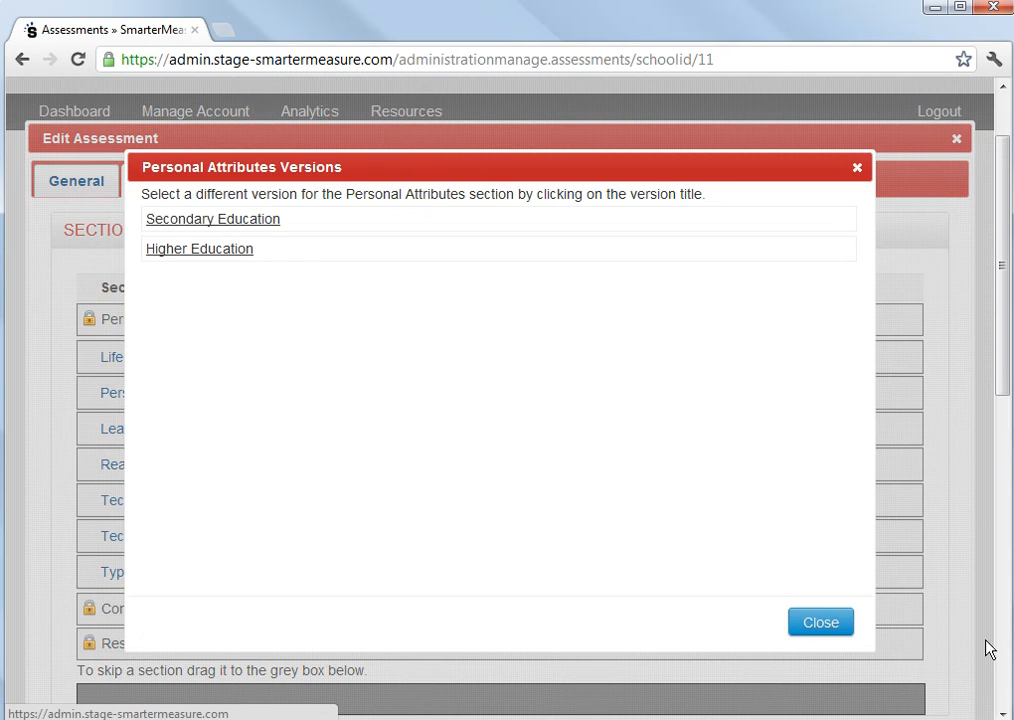
click(846, 626)
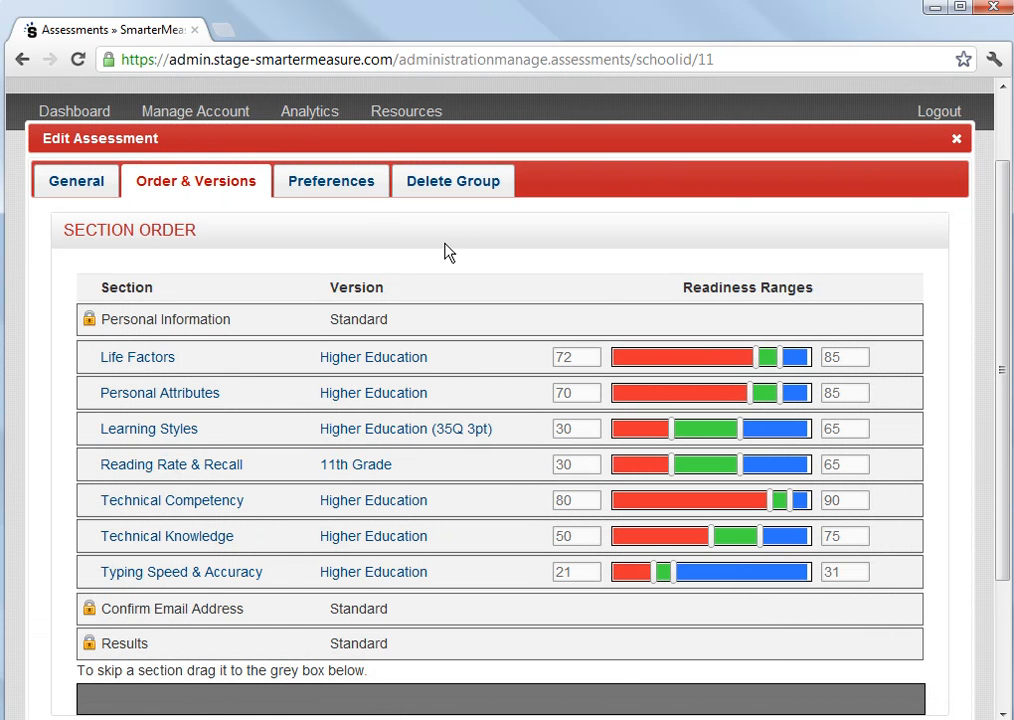
- View the assessment's preferences settings
click(345, 181)
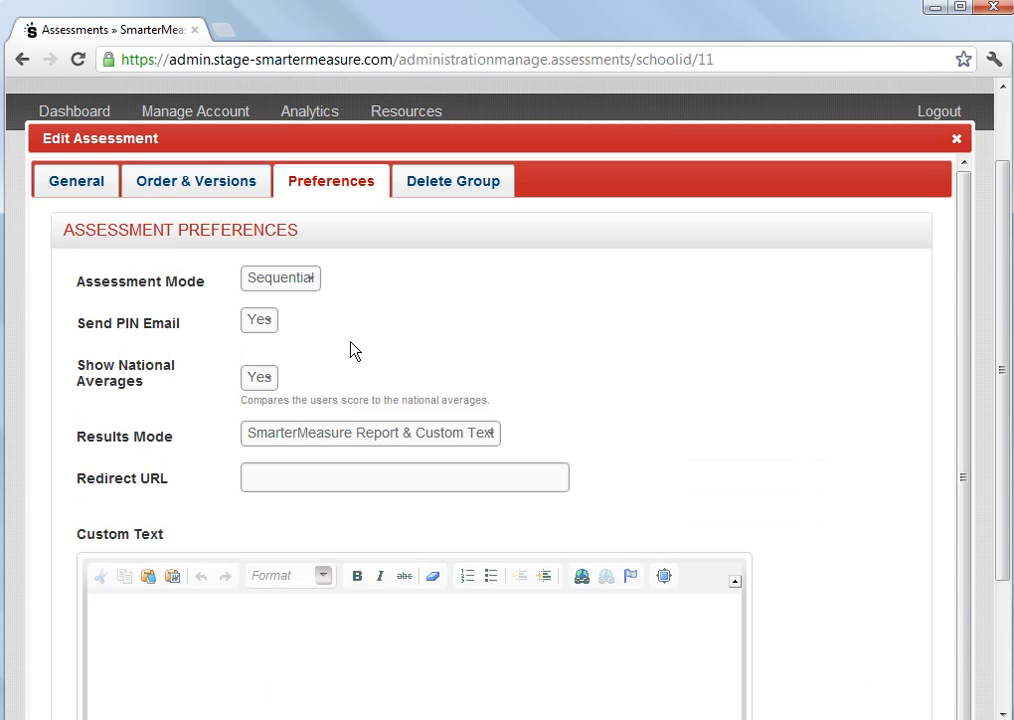
scroll(352, 349, down, 3)
scroll(352, 349, up, 4)
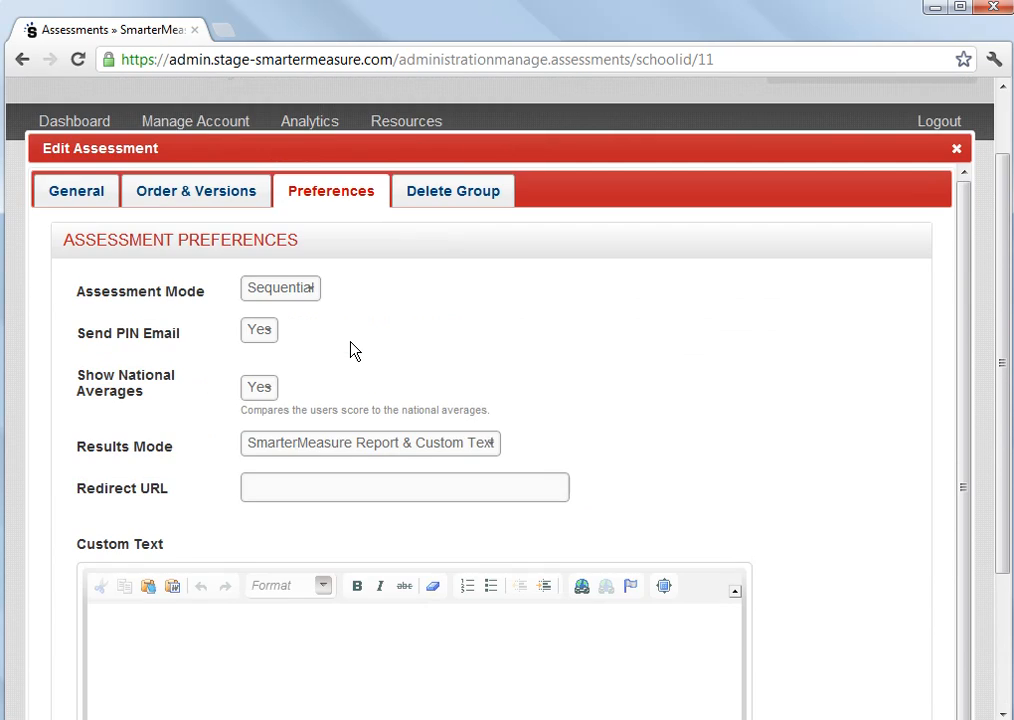
- View the Delete Group options and close the edit assessment dialog
click(464, 190)
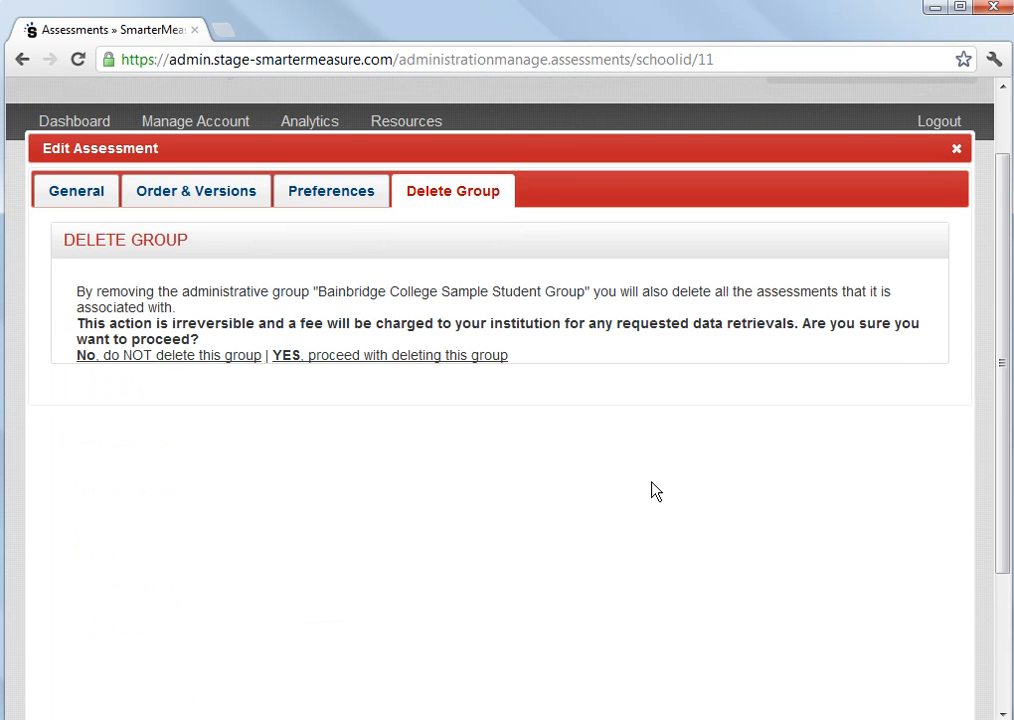
scroll(655, 490, up, 2)
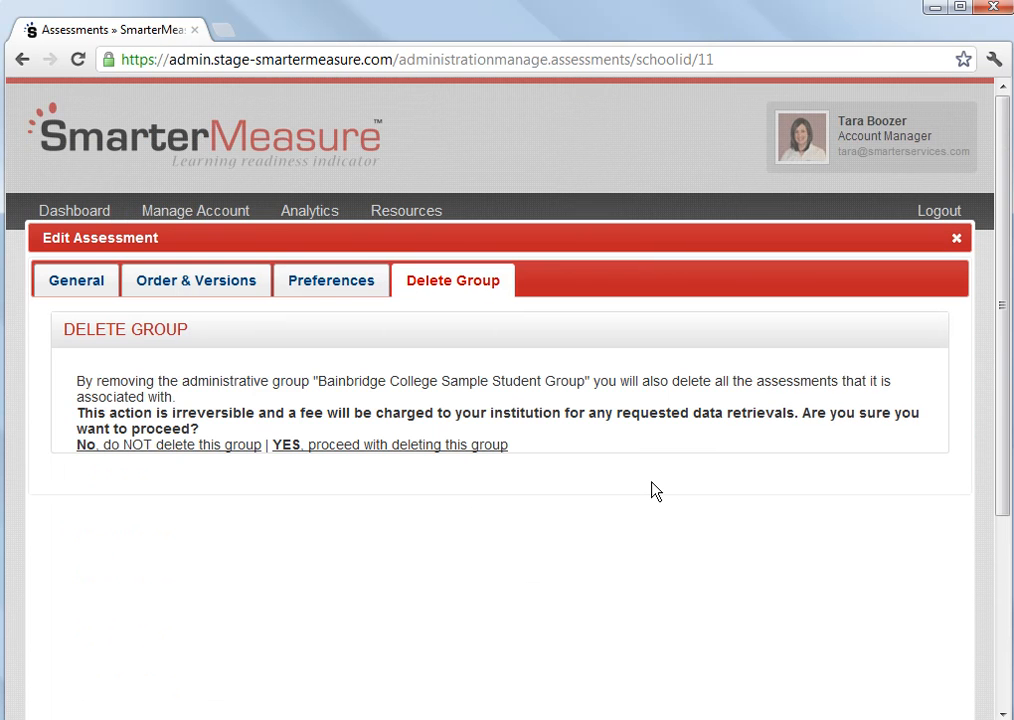
click(955, 240)
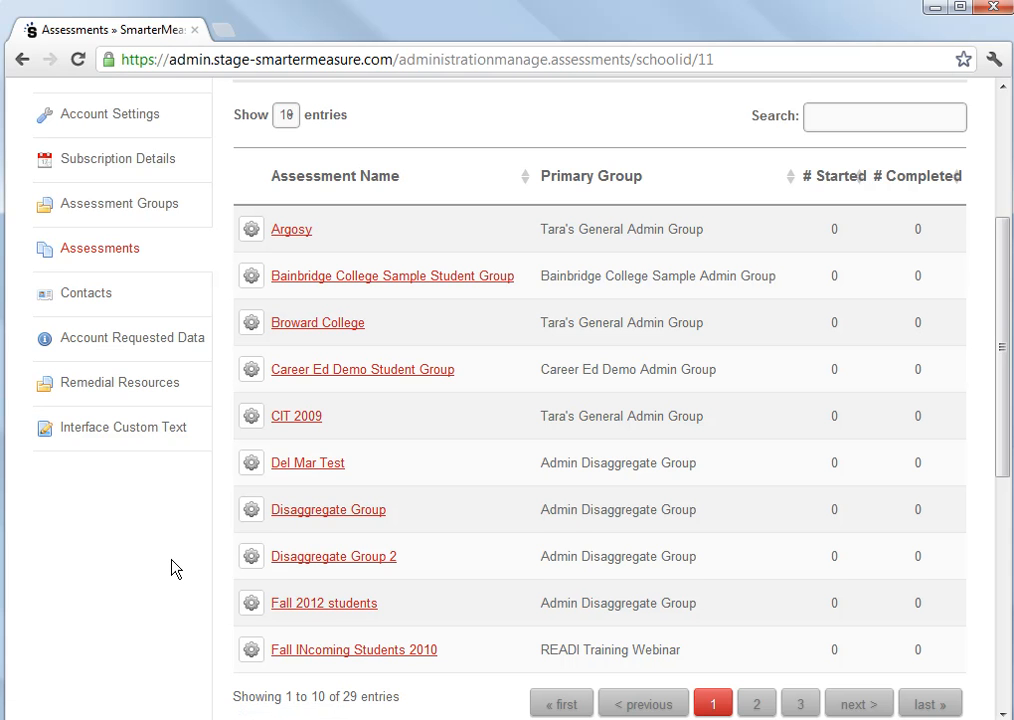
- Start creating a new assessment with Julie K12 Sample as the primary assessment group
scroll(172, 568, up, 2)
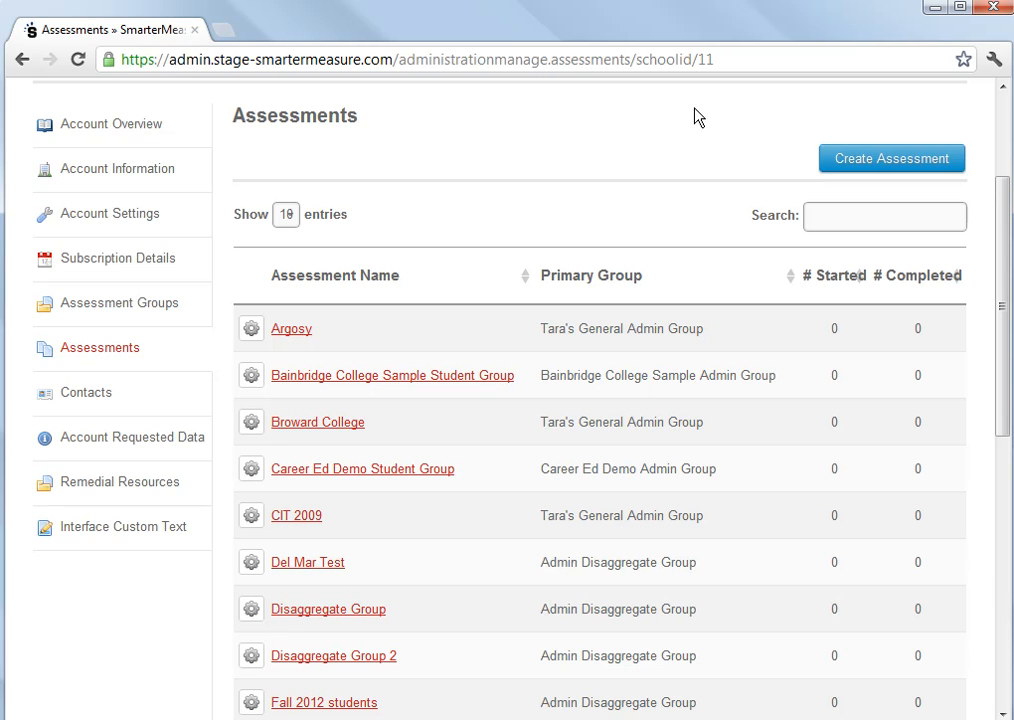
click(900, 165)
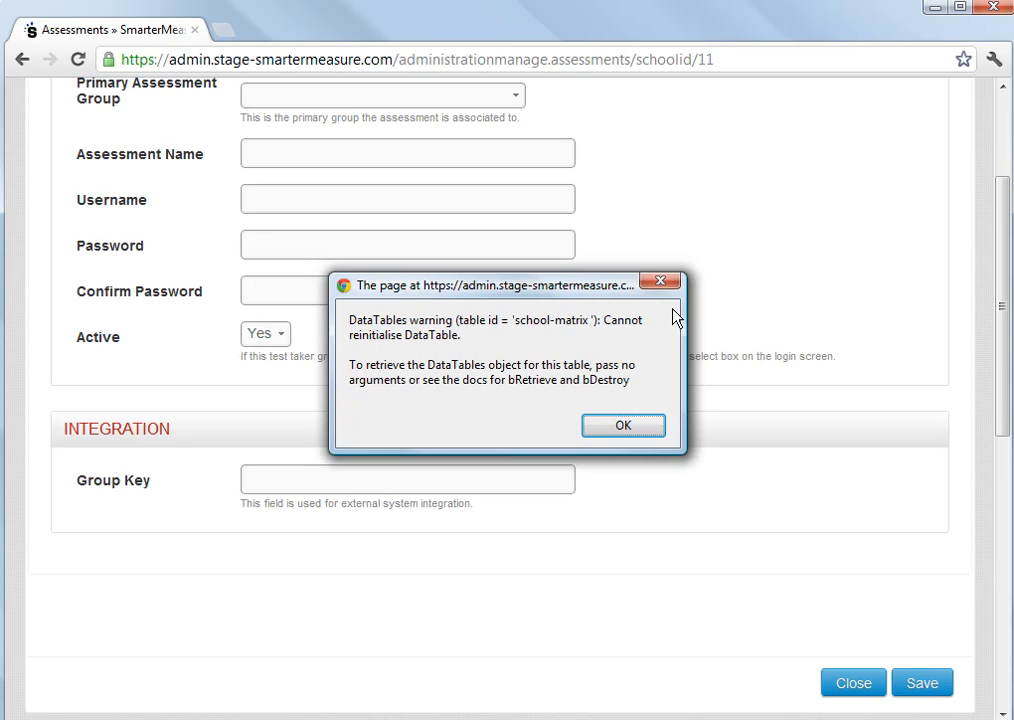
click(662, 283)
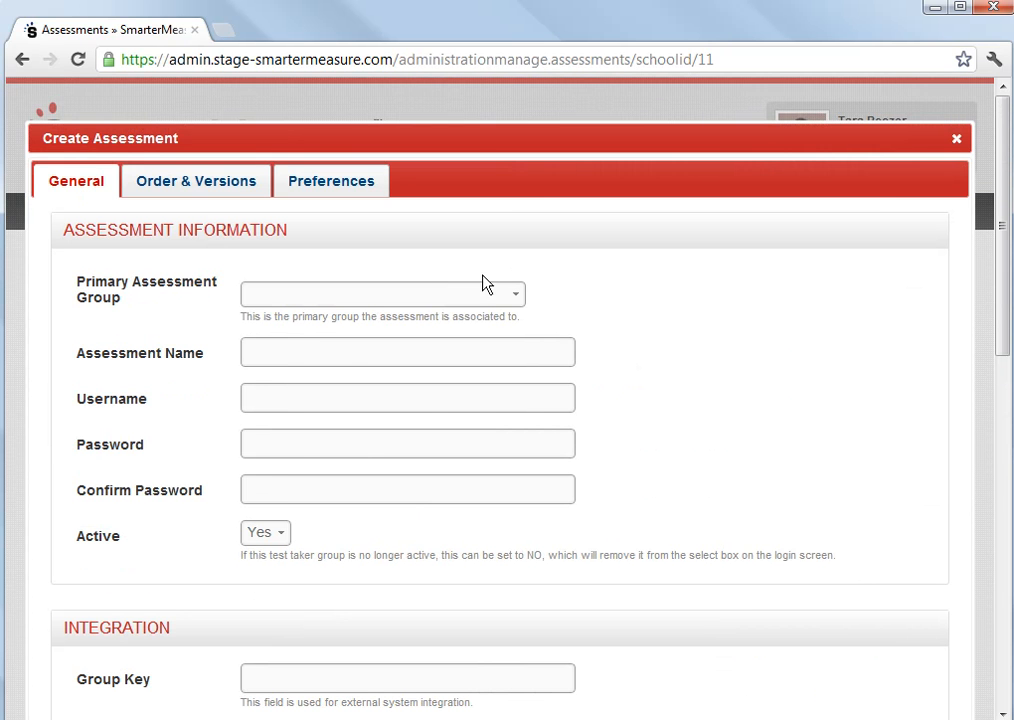
click(520, 296)
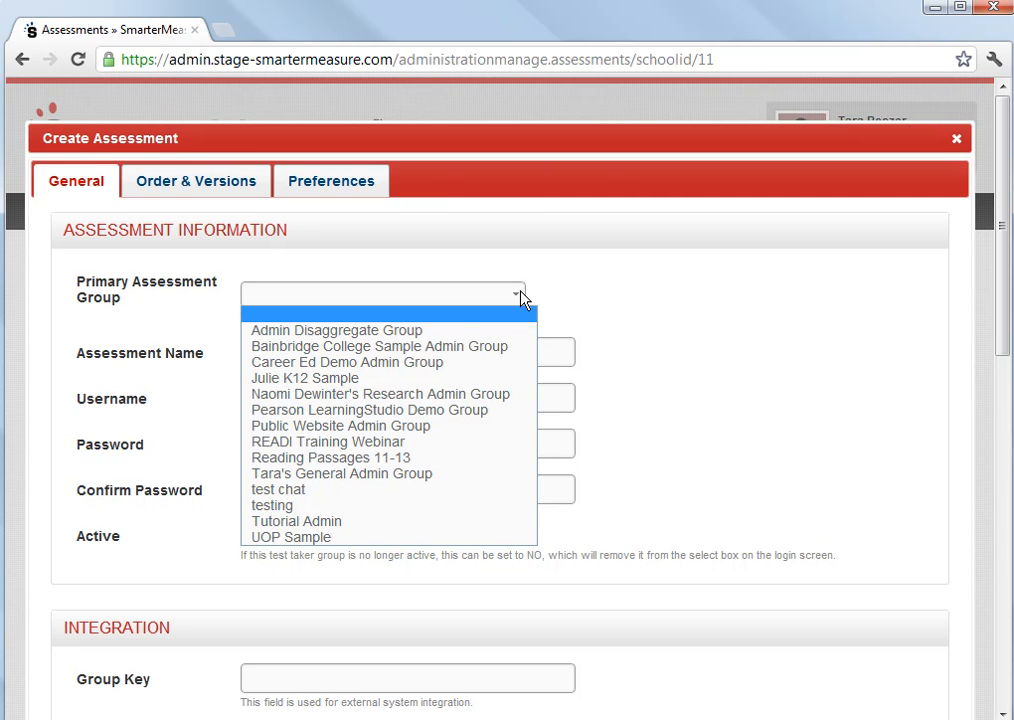
click(408, 379)
- Name the new assessment WEbinar Test and set its username to webinartest
click(348, 349)
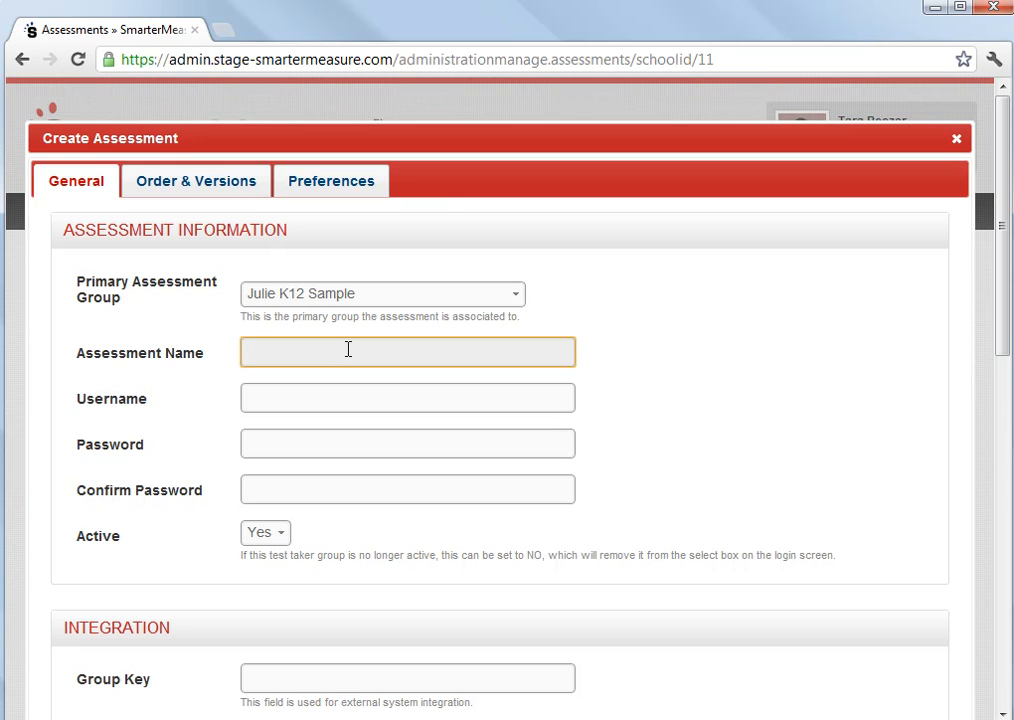
text(WEbinar Test)
key(Tab)
text(webinartest)
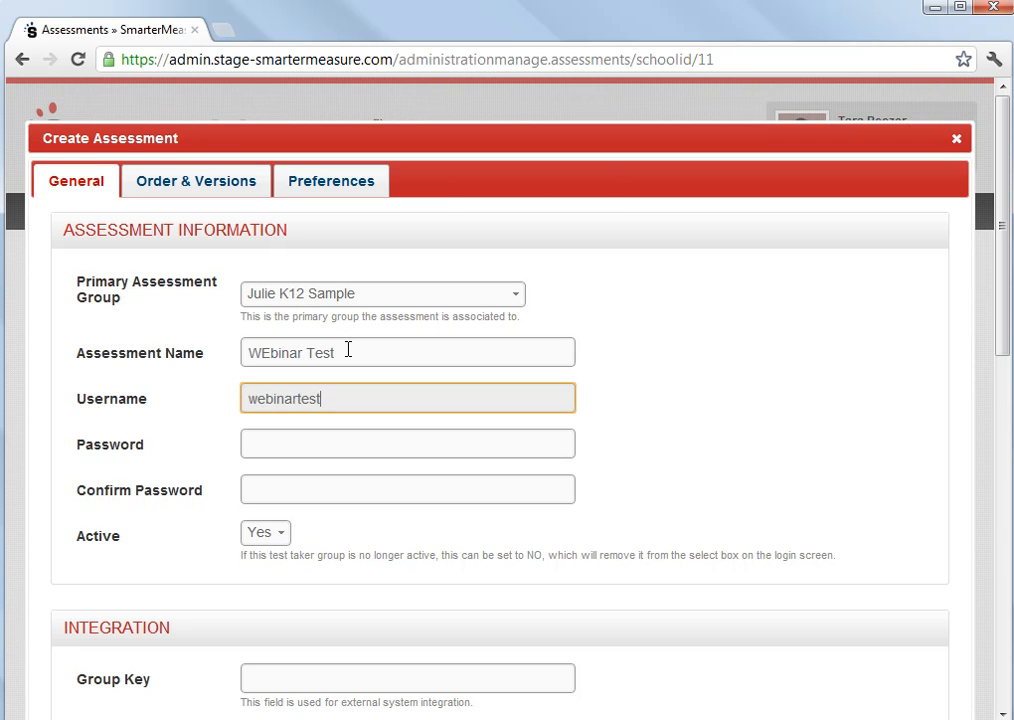
- Enter and confirm the new assessment's password
key(Tab)
text(test)
key(Tab)
text(test)
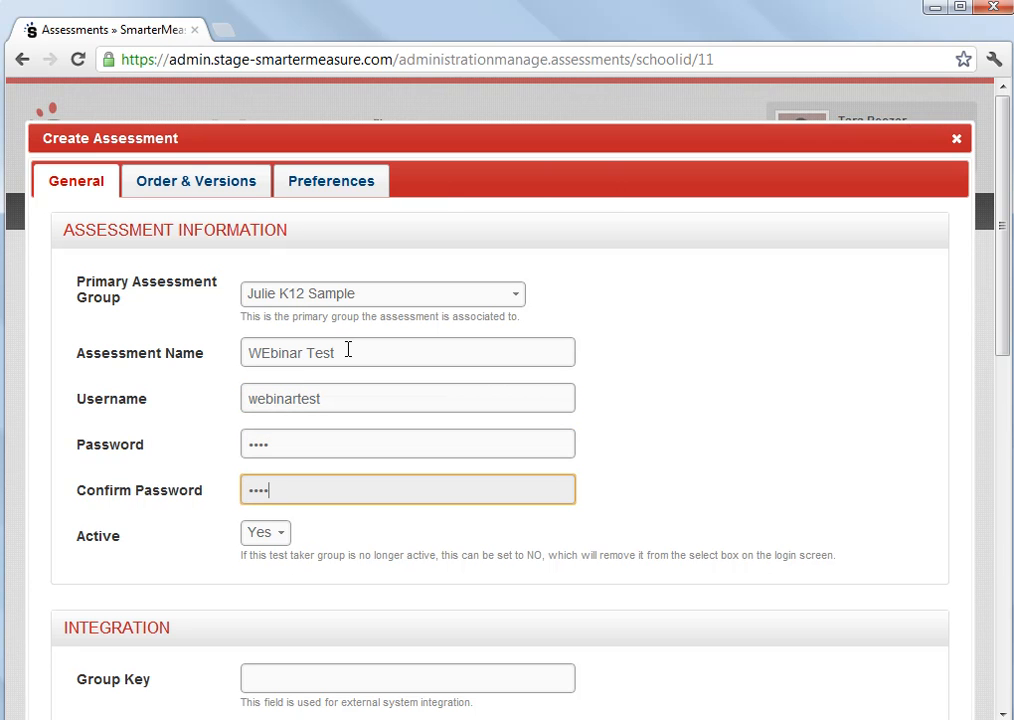
- Skip the Typing Speed & Accuracy section and set the Life Factors lower readiness threshold to 68
click(172, 184)
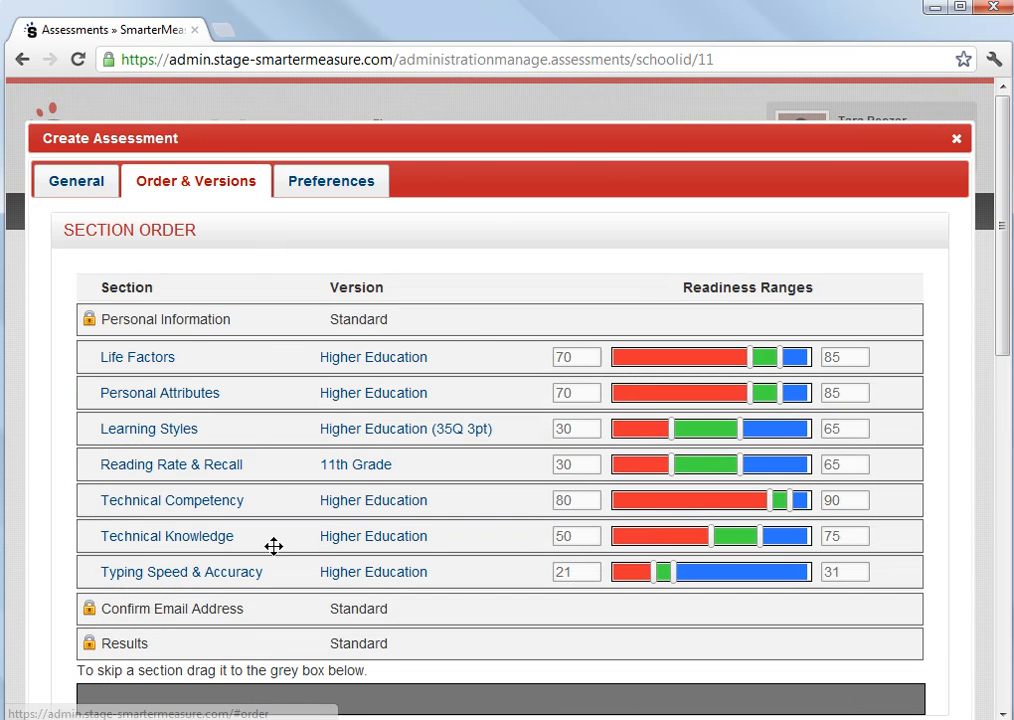
drag(260, 575, 285, 539)
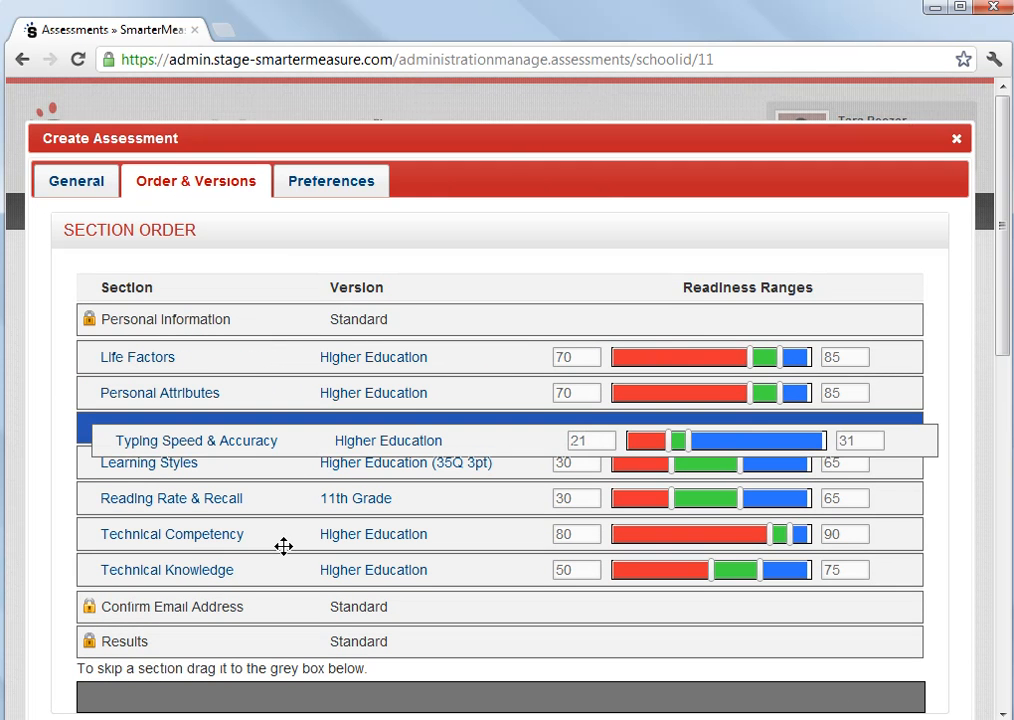
drag(284, 546, 267, 580)
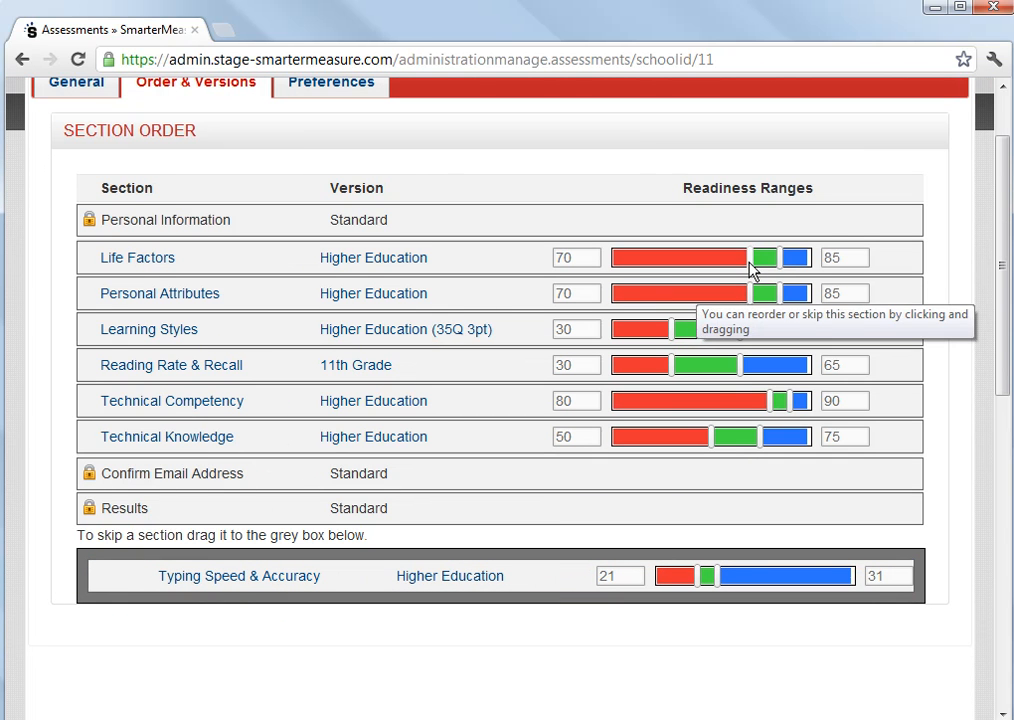
mouse_move(749, 262)
mouse_down()
mouse_move(722, 260)
mouse_move(752, 268)
mouse_up()
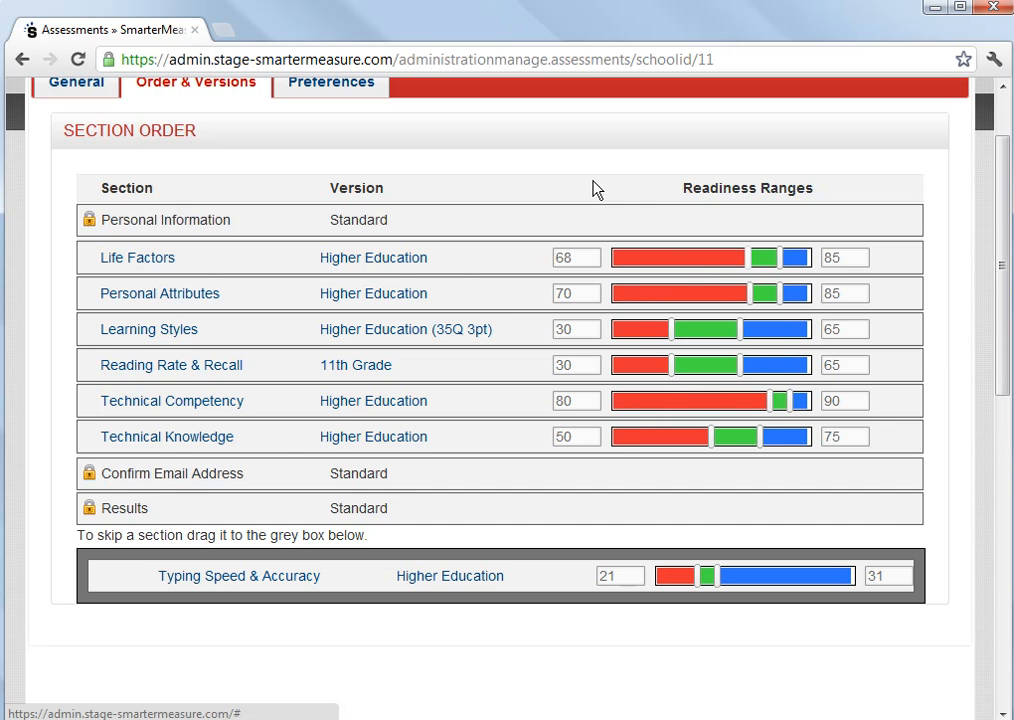
scroll(593, 190, up, 2)
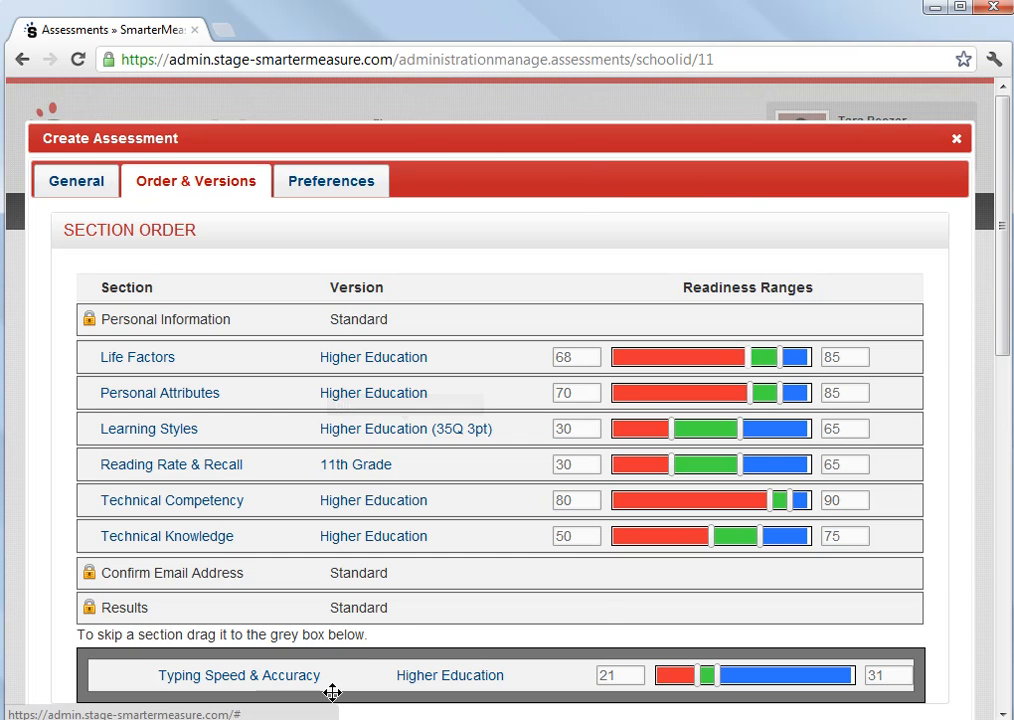
- Move the Typing Speed & Accuracy section back from the skip box into the section order
drag(319, 677, 312, 571)
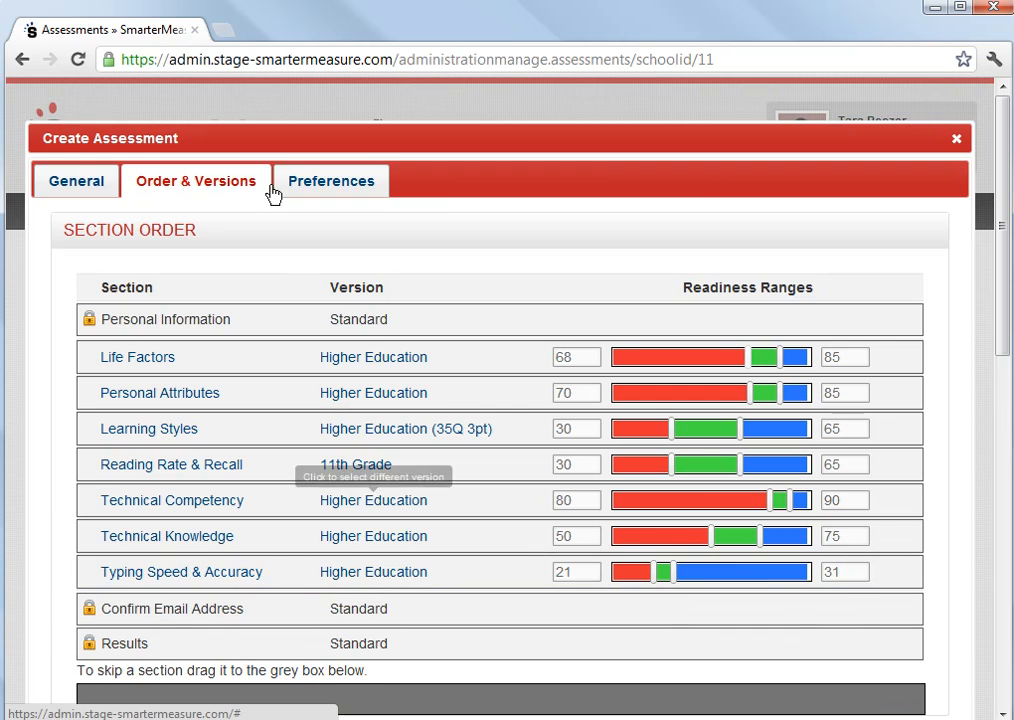
- Review the assessment preferences, checking the Assessment Mode and Show National Averages options
click(352, 180)
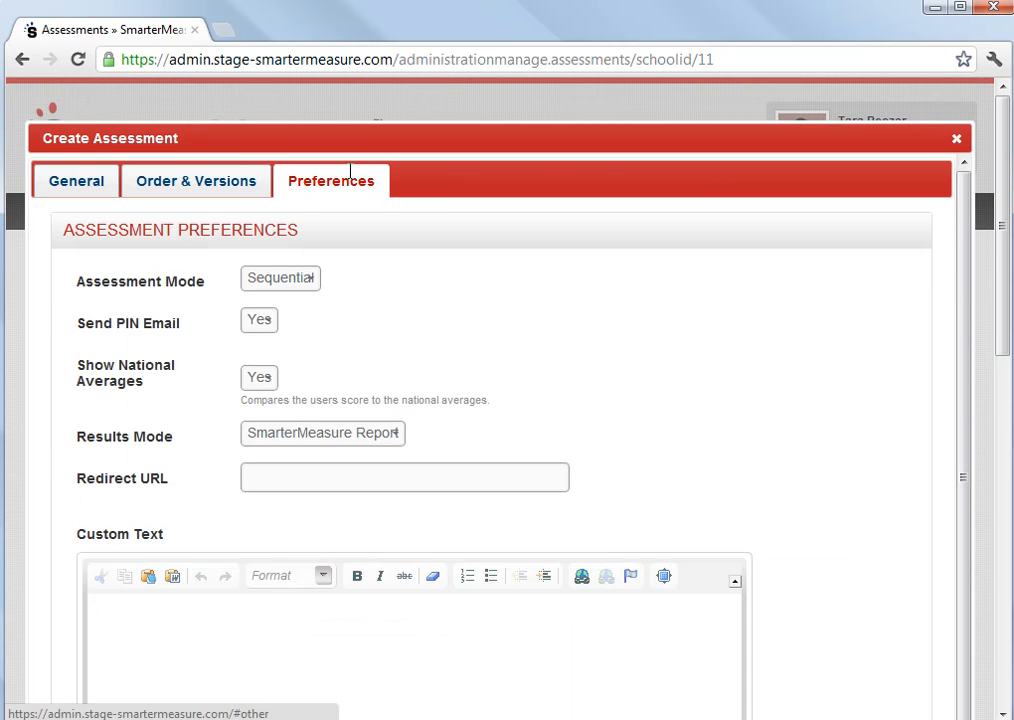
click(313, 284)
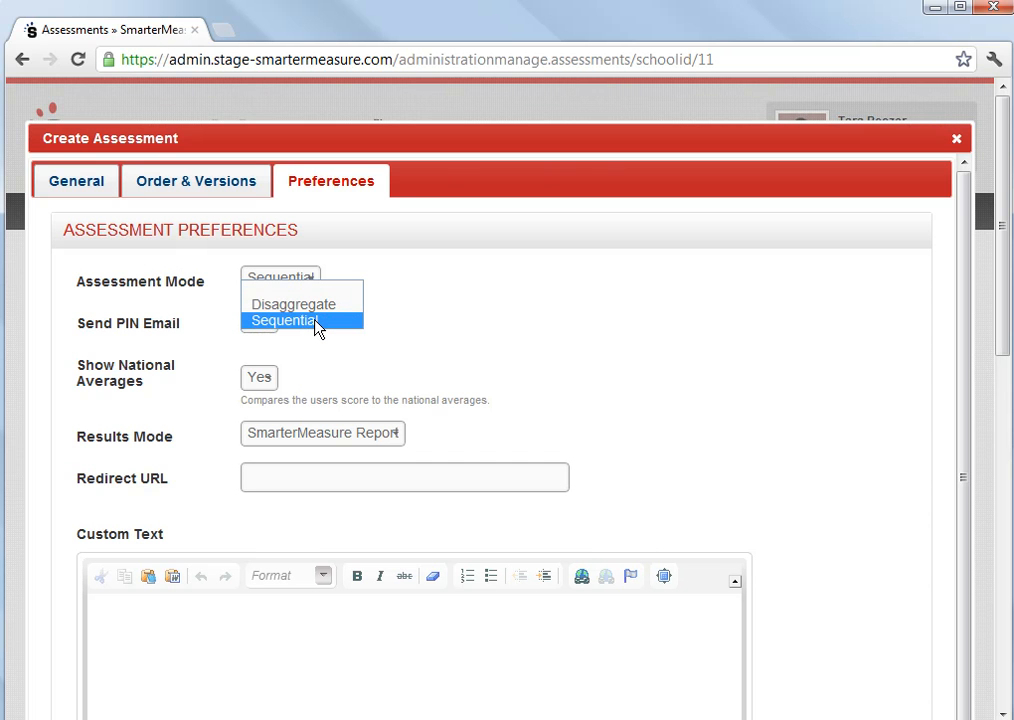
click(316, 321)
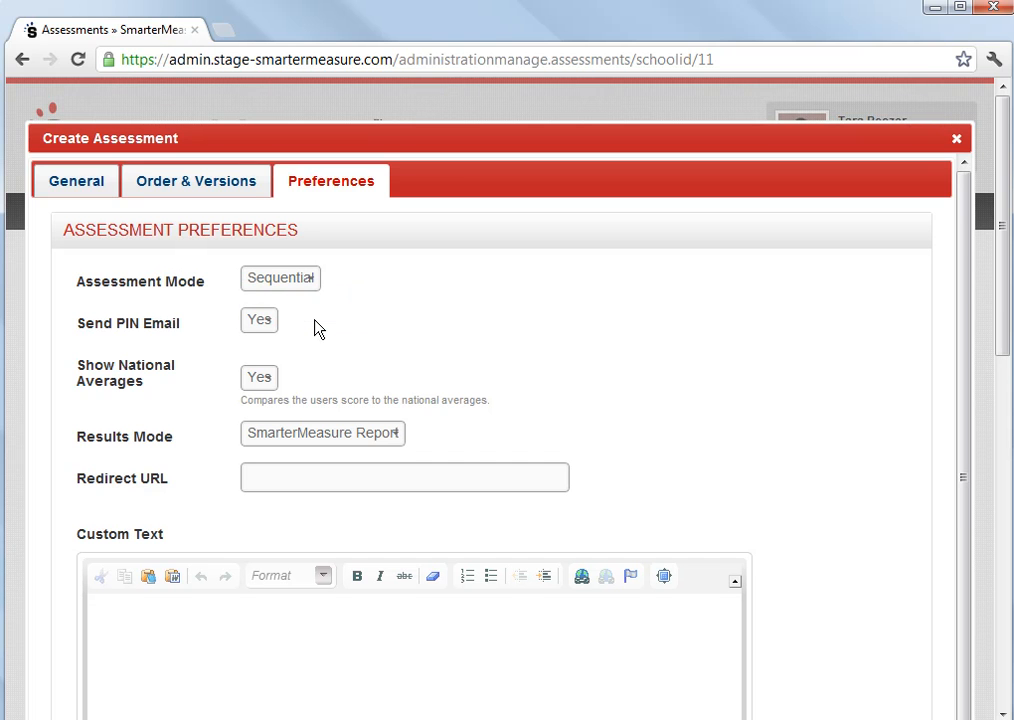
scroll(316, 329, down, 1)
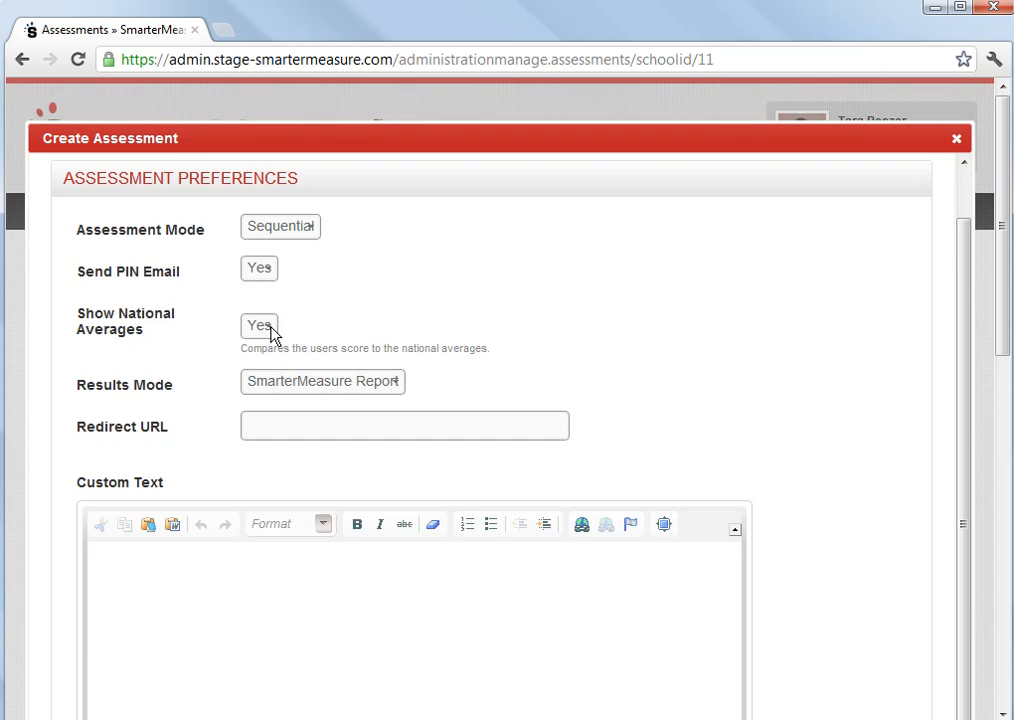
click(267, 334)
click(268, 330)
- Set the results mode to SmarterMeasure Report & Custom Text and enter the custom text Thank you!
scroll(466, 370, down, 1)
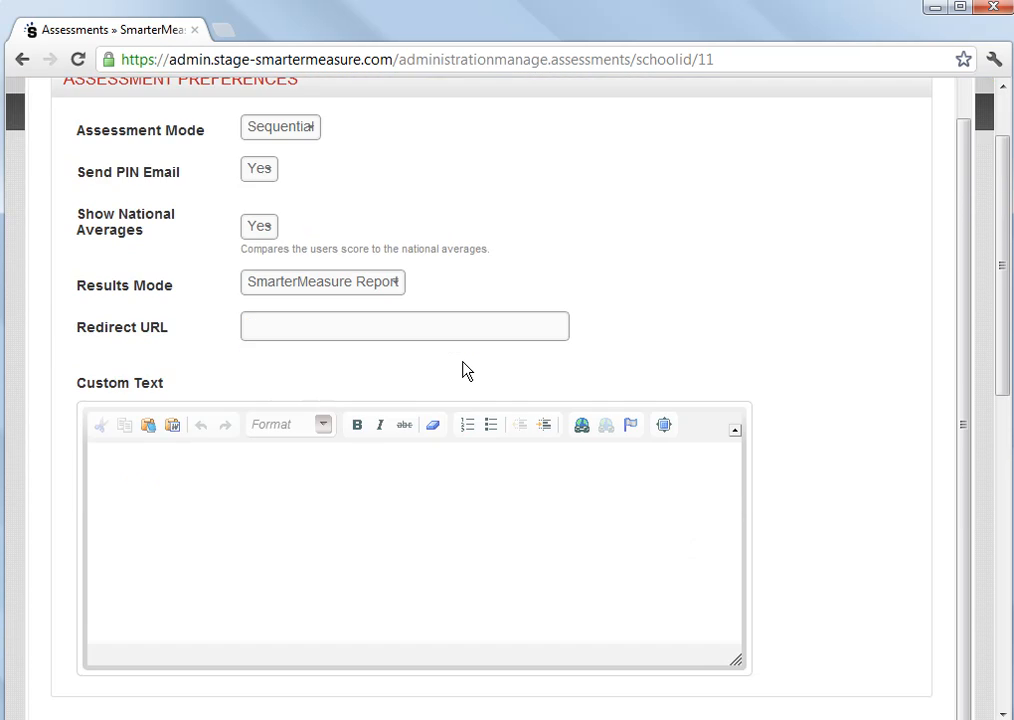
click(397, 285)
click(415, 341)
click(292, 485)
text(Thank you!)
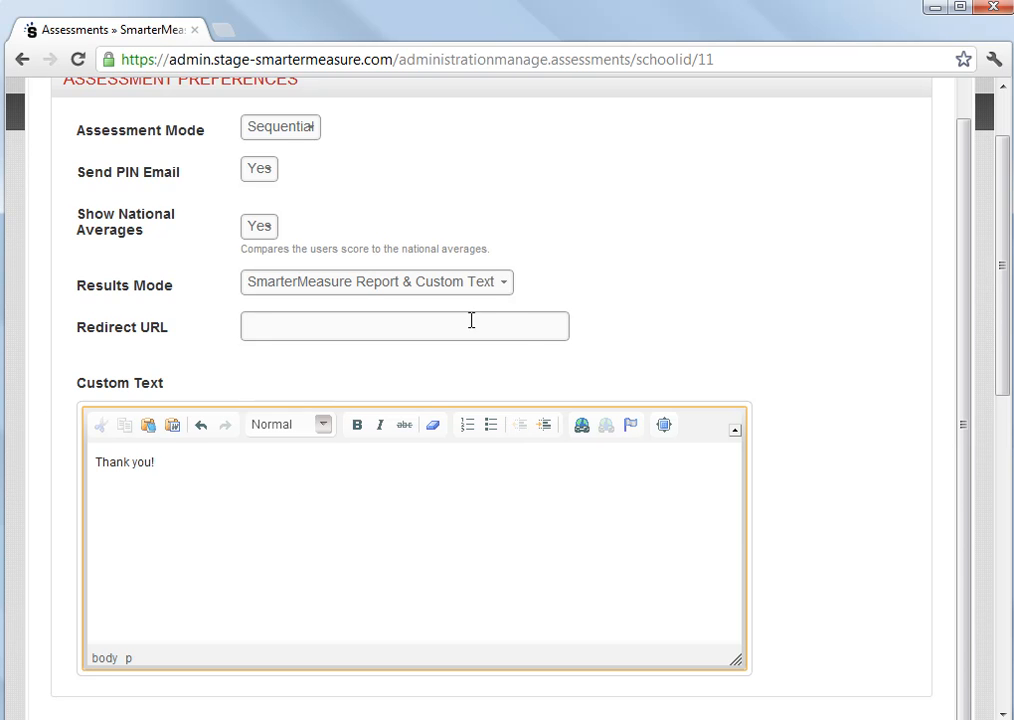
- Try the Custom Text Only and Redirect to URL results modes, returning to SmarterMeasure Report & Custom Text
click(503, 286)
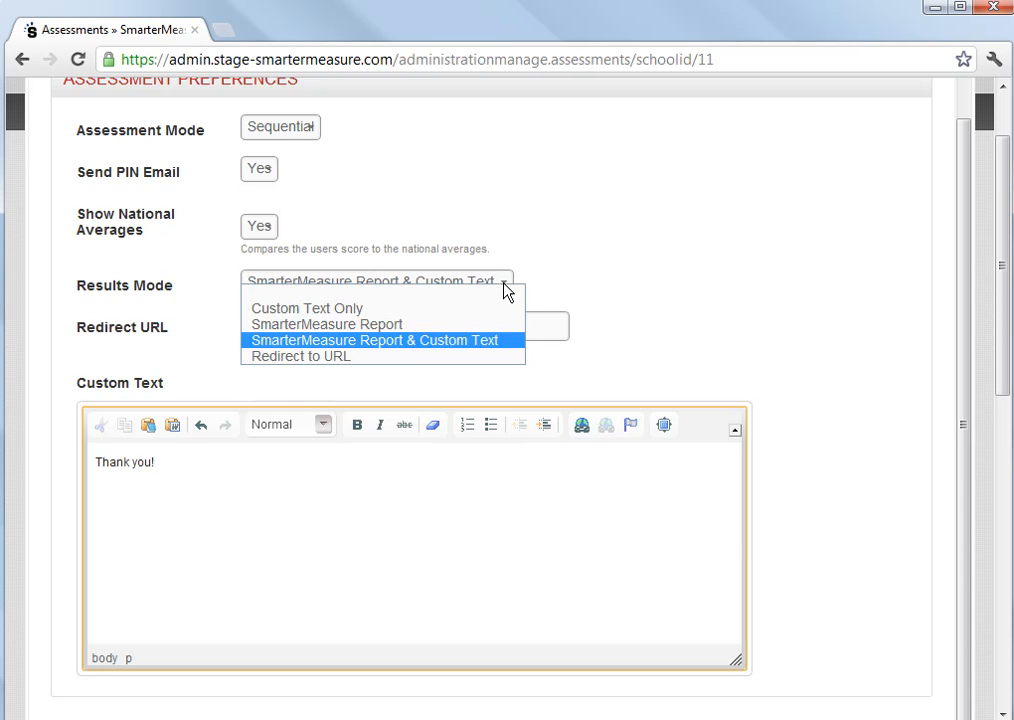
click(338, 311)
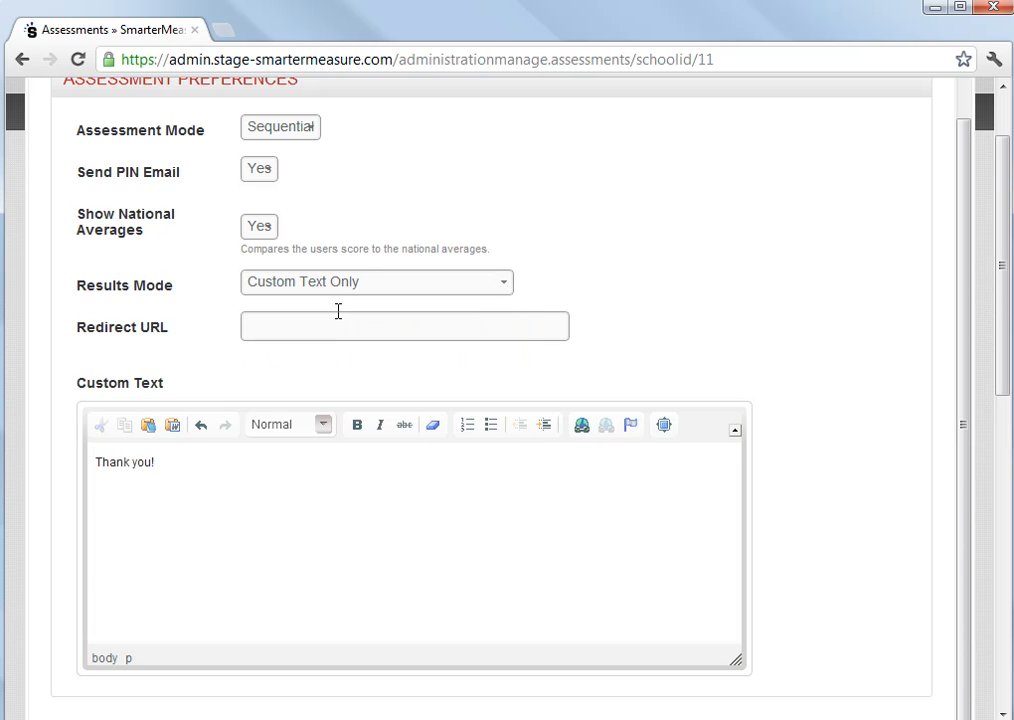
click(175, 463)
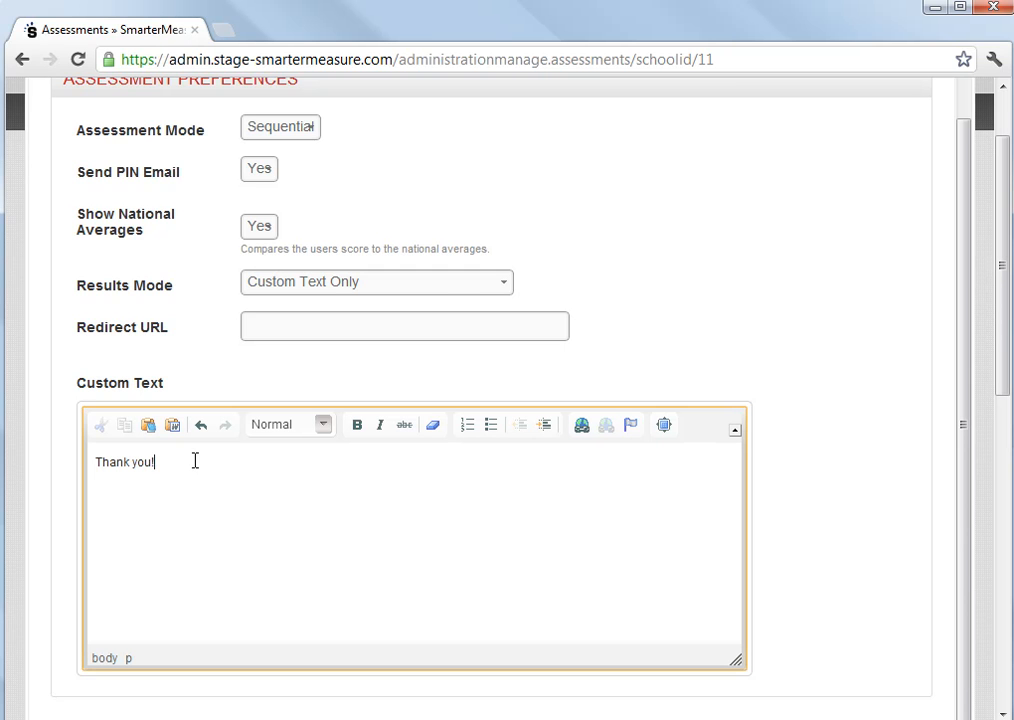
click(505, 285)
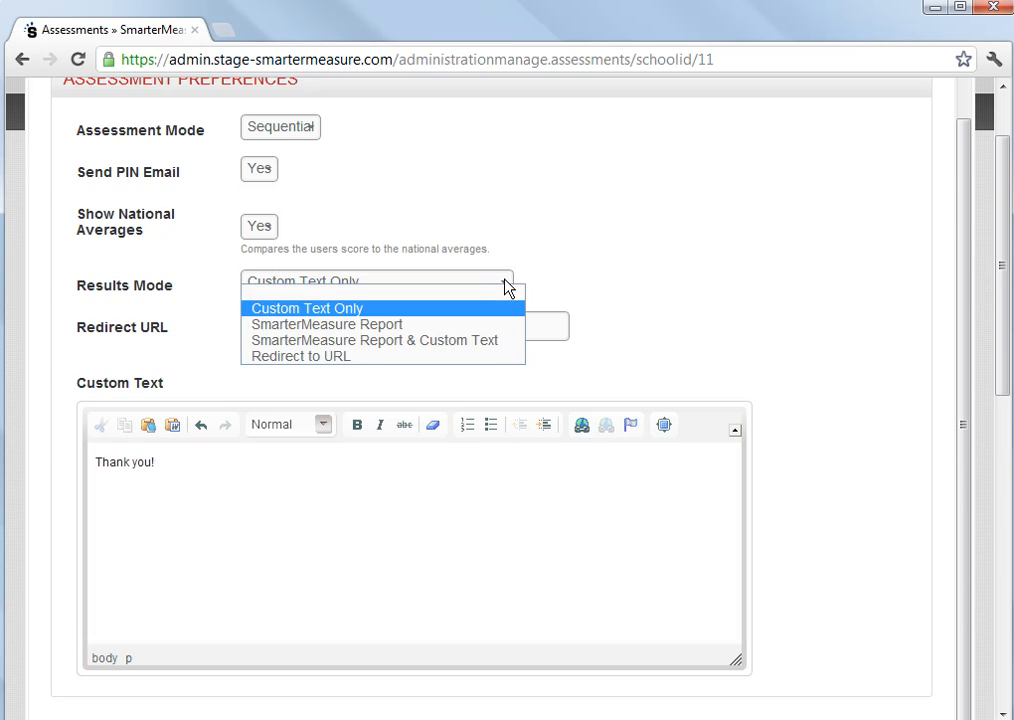
click(283, 357)
click(284, 326)
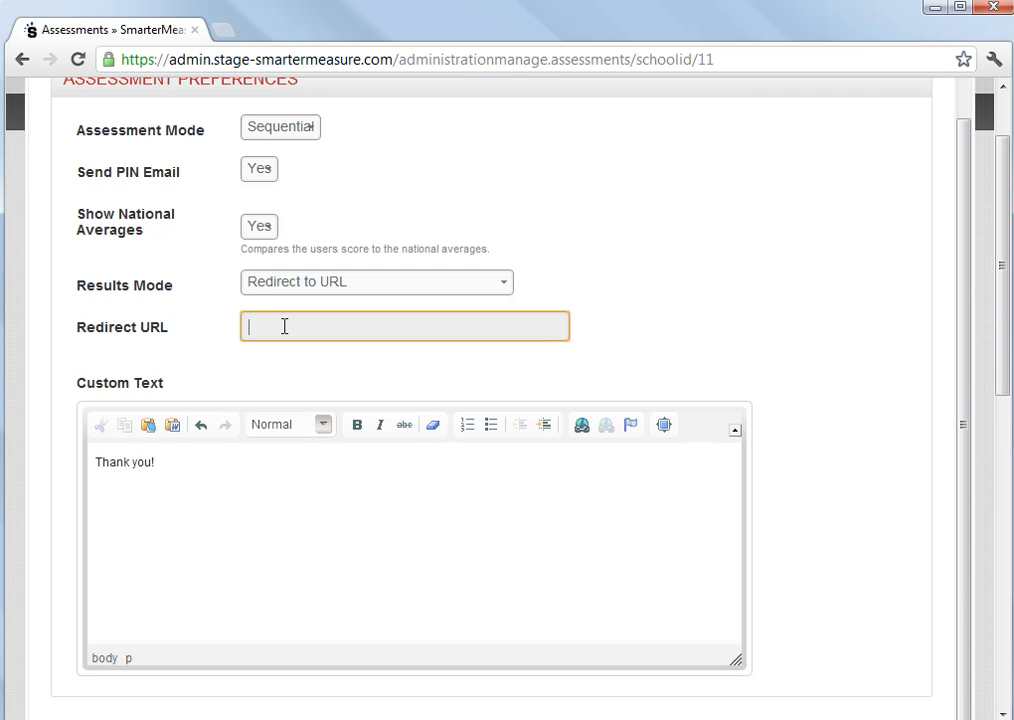
click(507, 289)
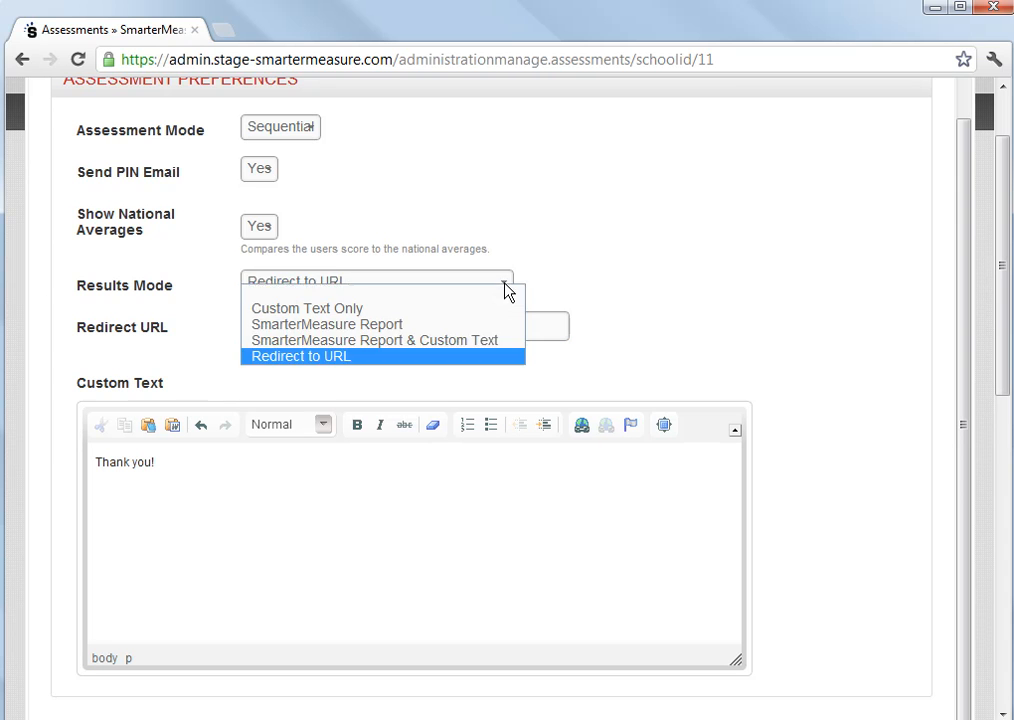
click(500, 350)
- Save the new assessment
click(170, 512)
scroll(170, 512, up, 3)
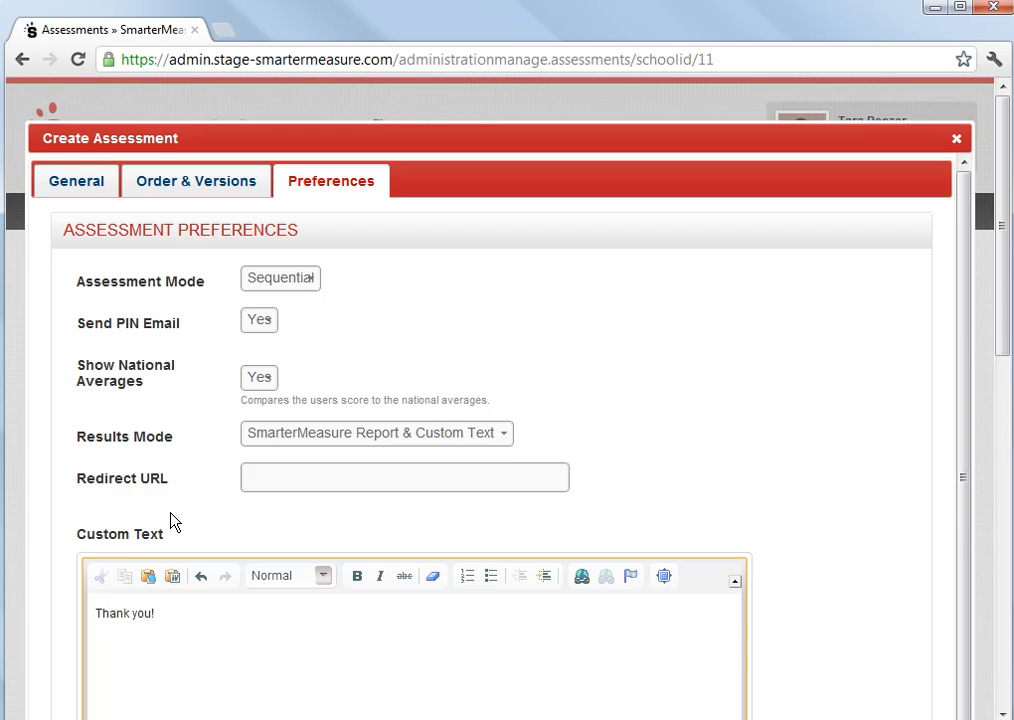
scroll(170, 515, down, 5)
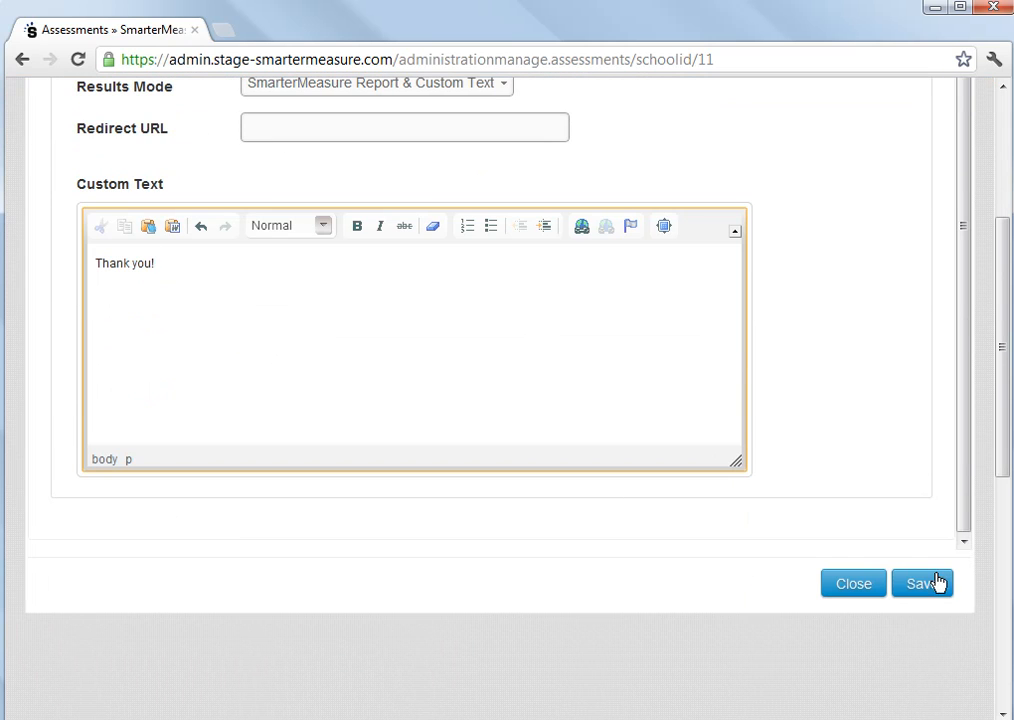
click(919, 584)
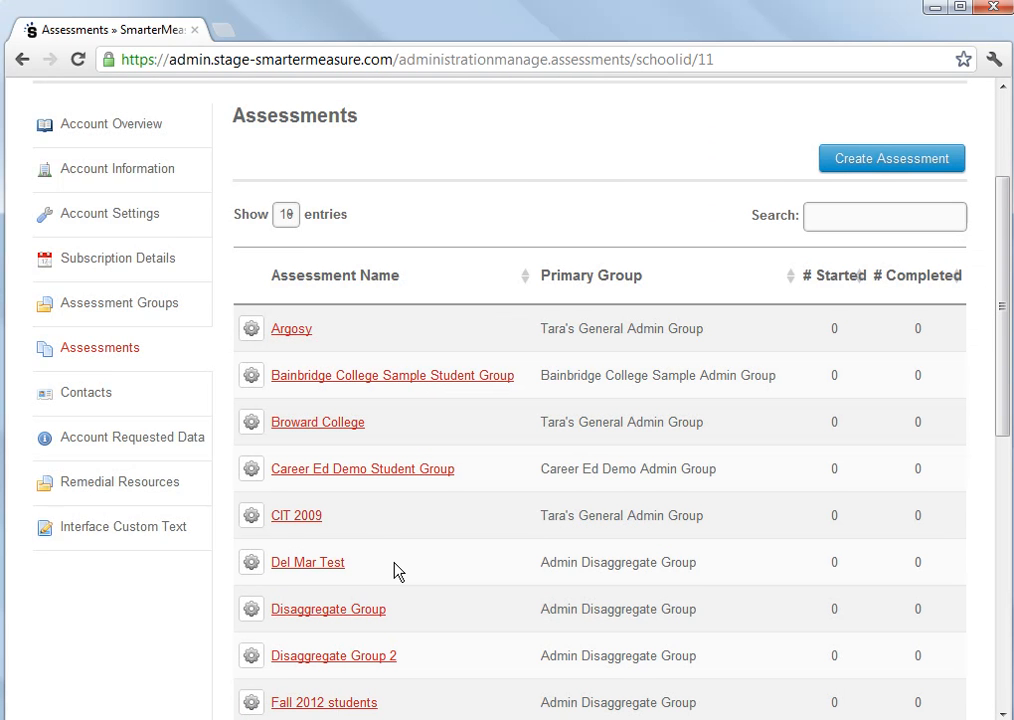
- Page through the assessments list to look for the newly created assessment
scroll(394, 570, down, 1)
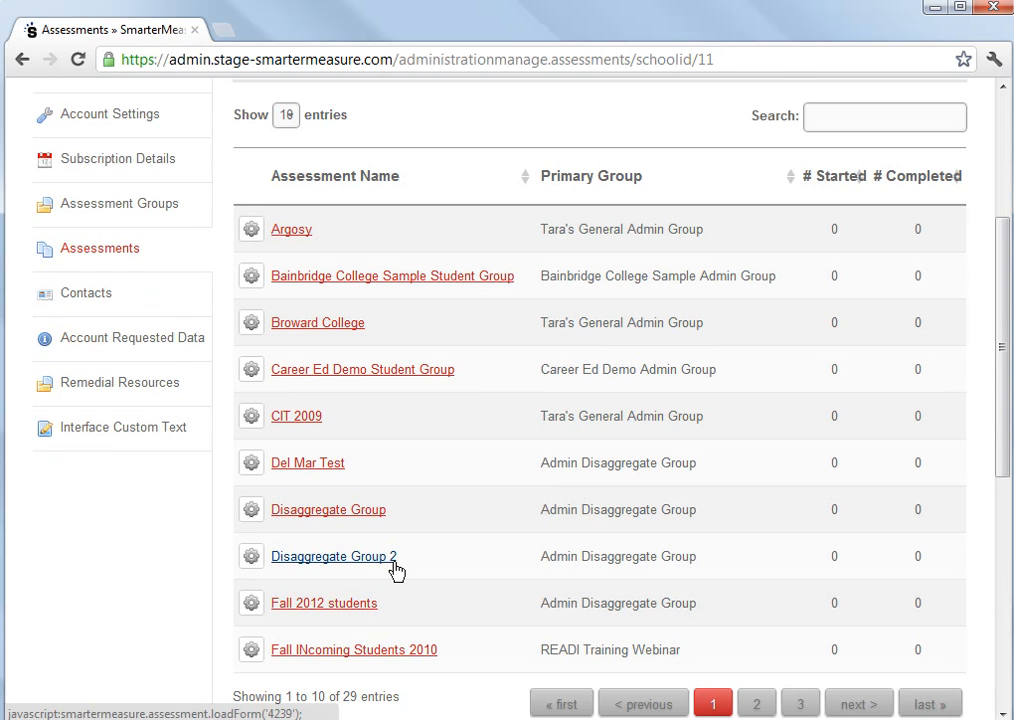
scroll(394, 570, down, 2)
click(754, 446)
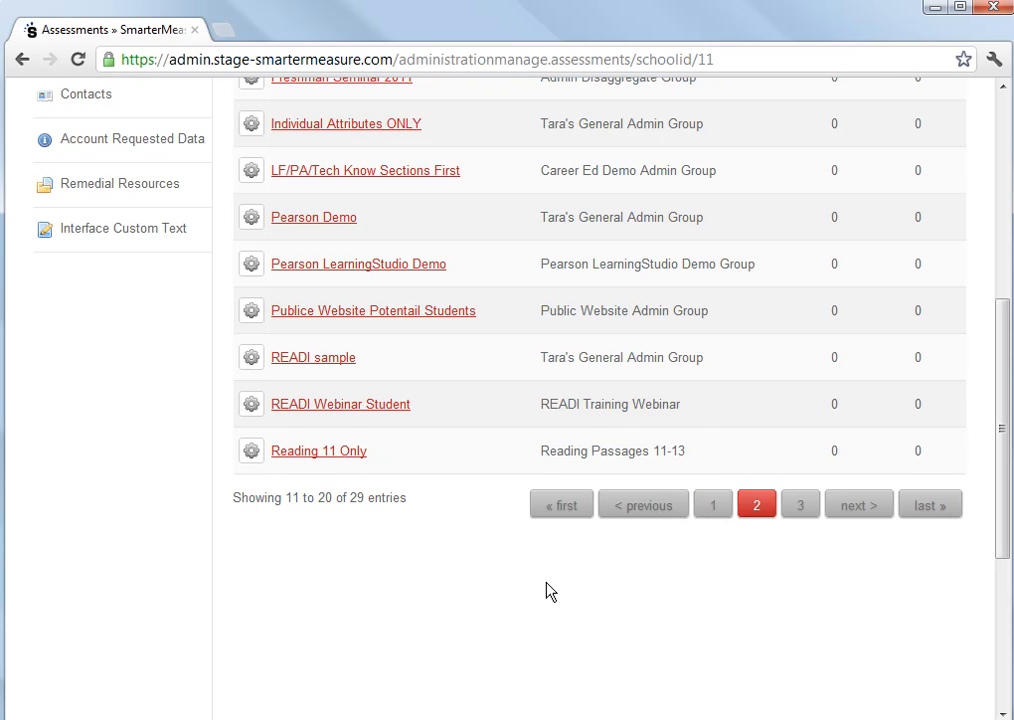
scroll(549, 591, up, 1)
click(792, 604)
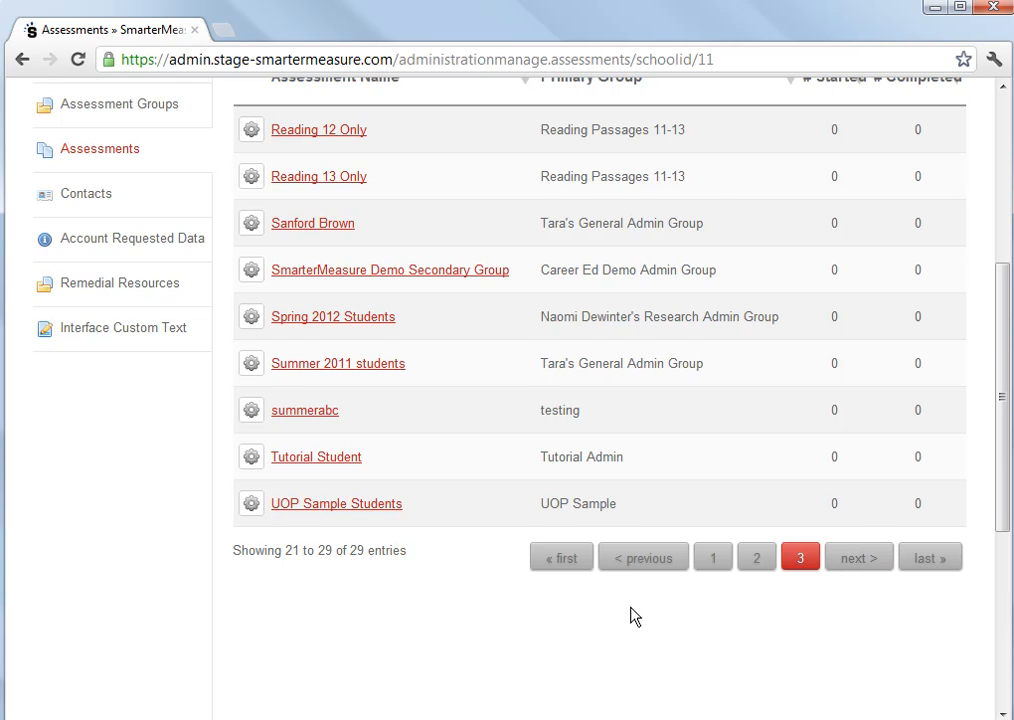
scroll(631, 615, up, 3)
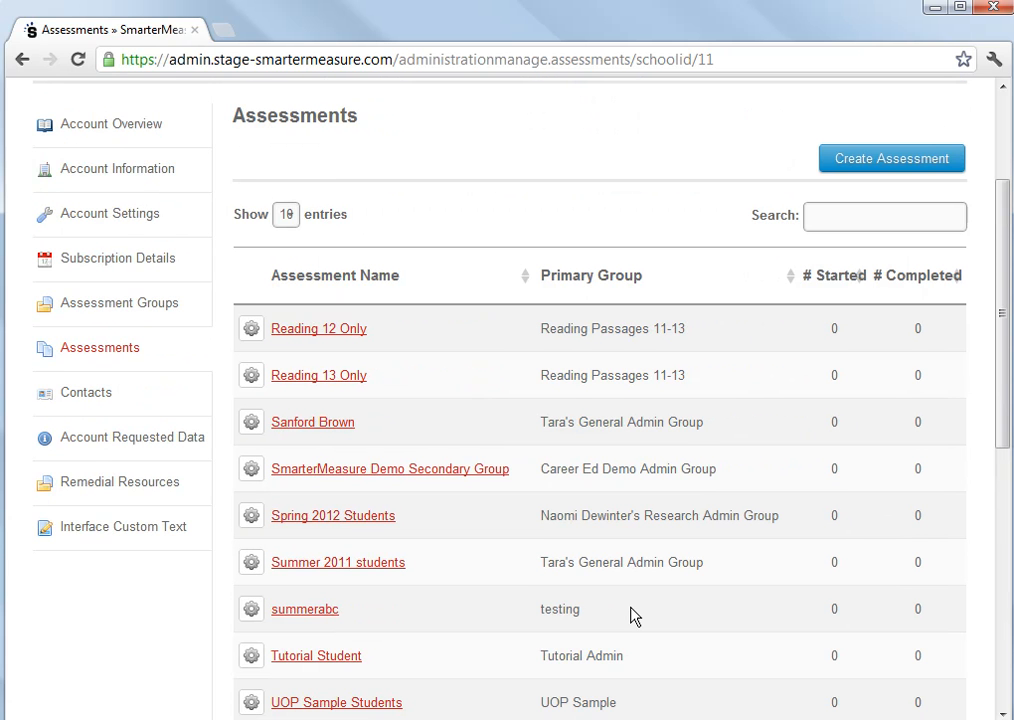